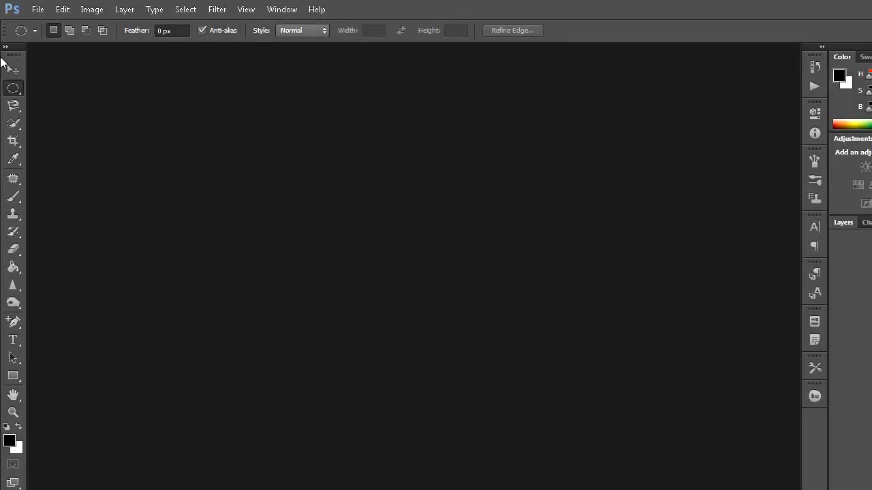
# Create a new 3.5 × 2 inch, 300 pixels/inch CMYK Color document with White background.
pyautogui.click(38, 11)
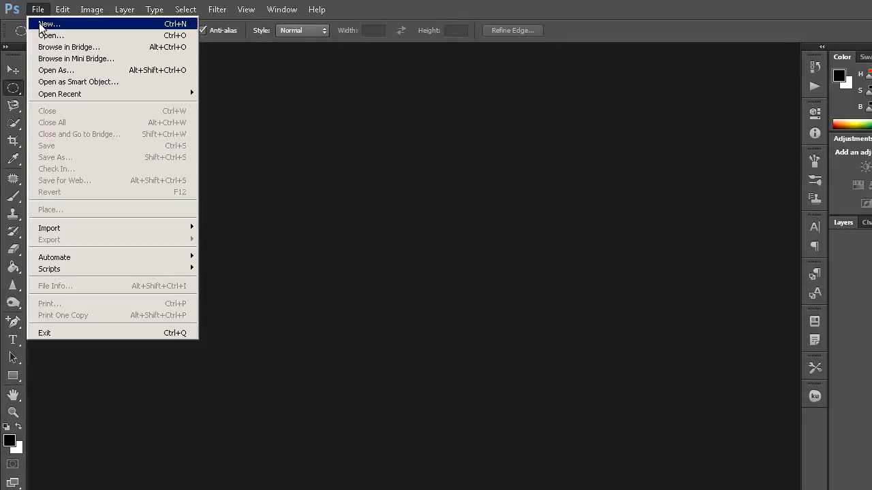
pyautogui.click(40, 24)
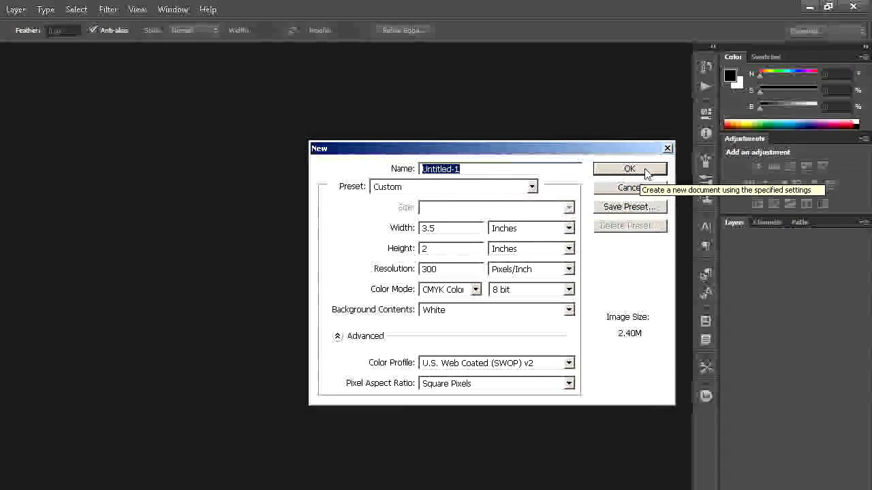
pyautogui.click(646, 171)
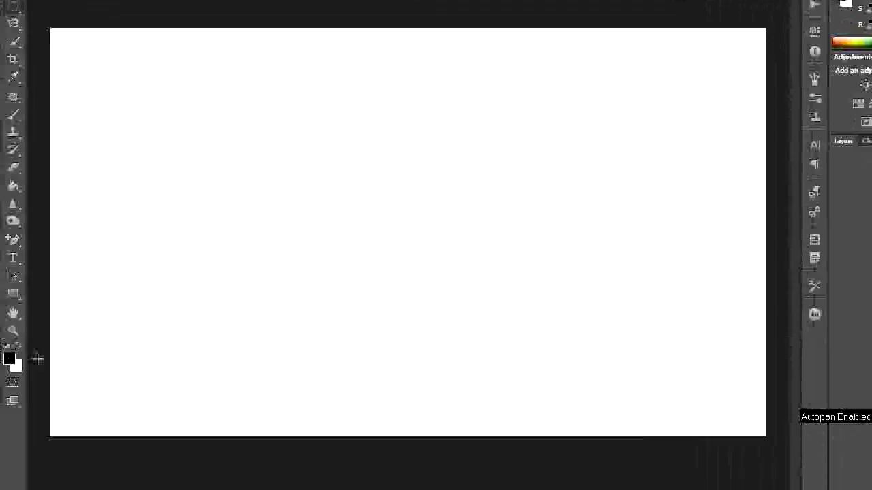
# Fill the canvas with black and add a horizontal guide at 50%.
pyautogui.hotkey('alt', 'BackSpace')
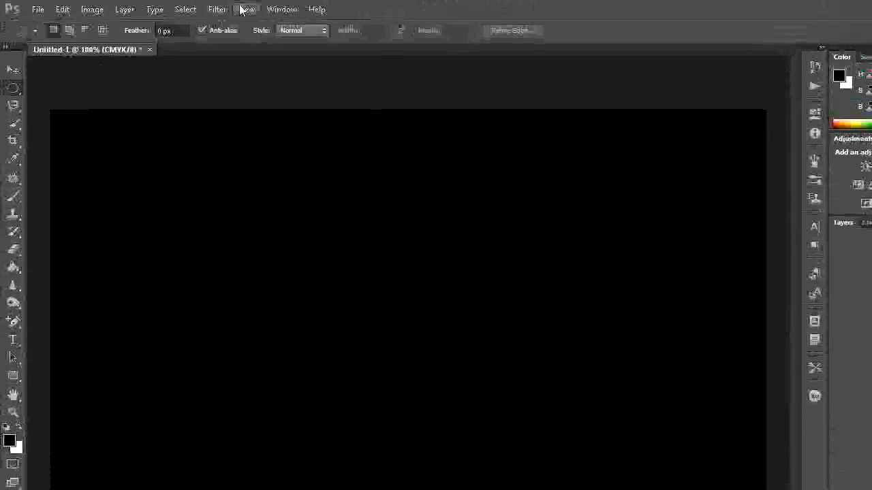
pyautogui.click(243, 9)
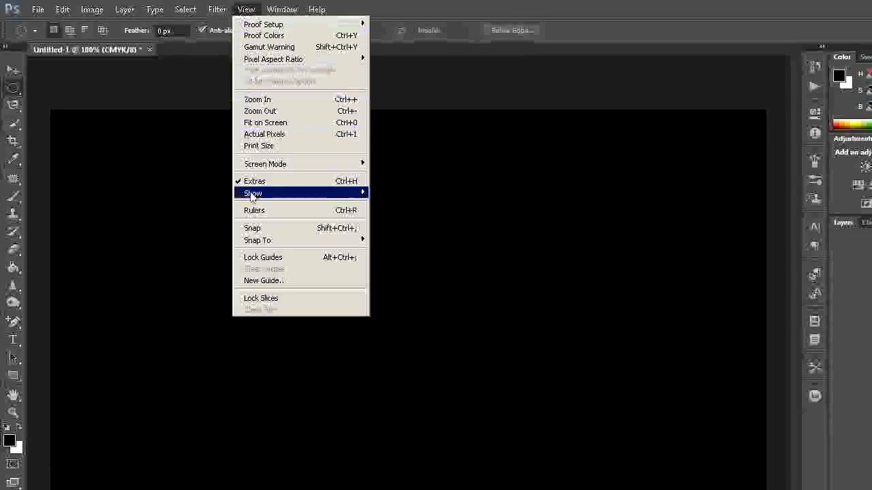
pyautogui.click(266, 282)
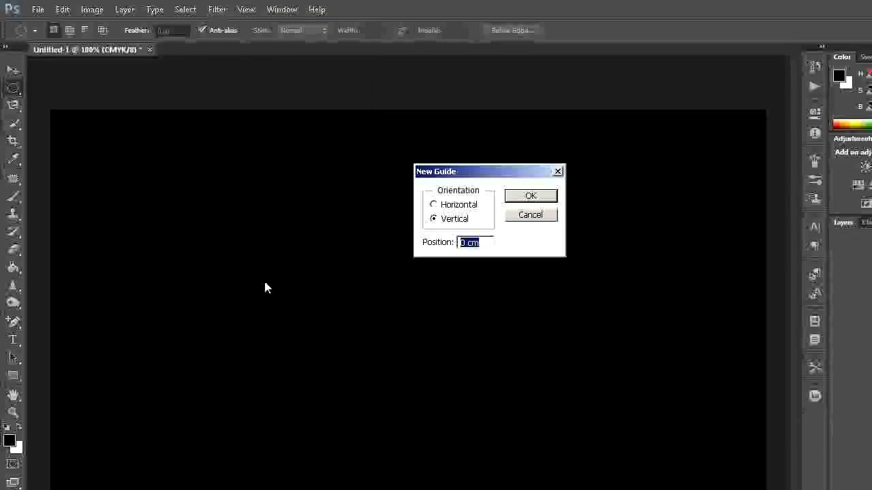
pyautogui.press('BackSpace')
pyautogui.write('50%')
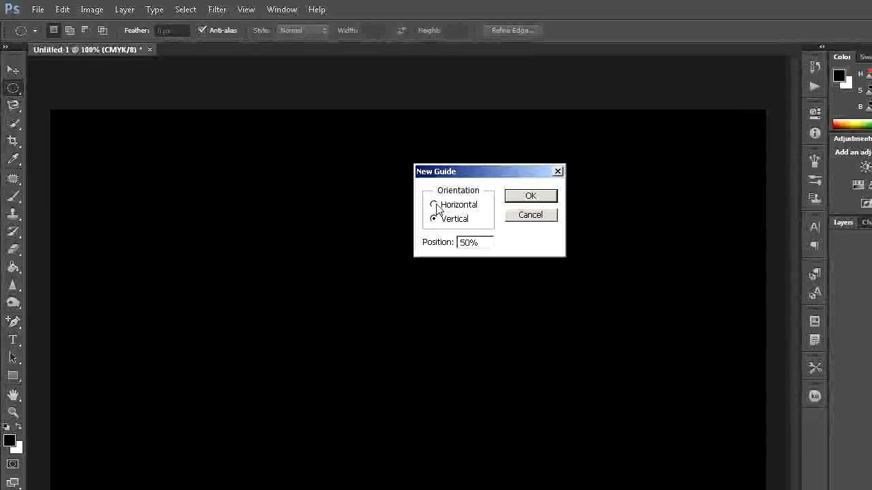
pyautogui.click(434, 206)
pyautogui.click(521, 196)
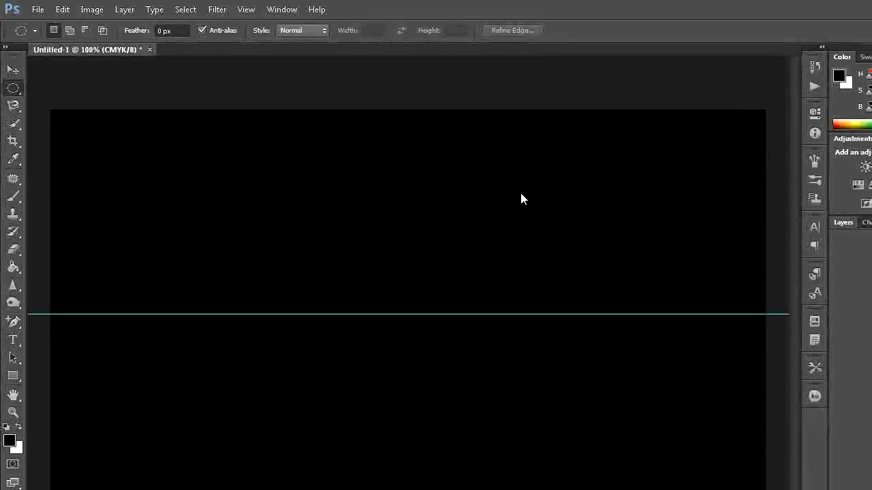
# Add vertical guides at 25%, 50% and 75%.
pyautogui.click(247, 9)
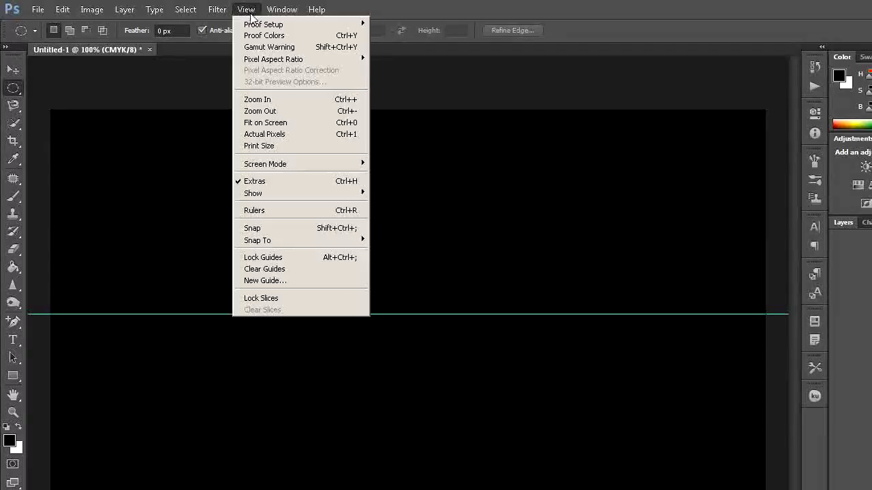
pyautogui.click(277, 280)
pyautogui.write('25%')
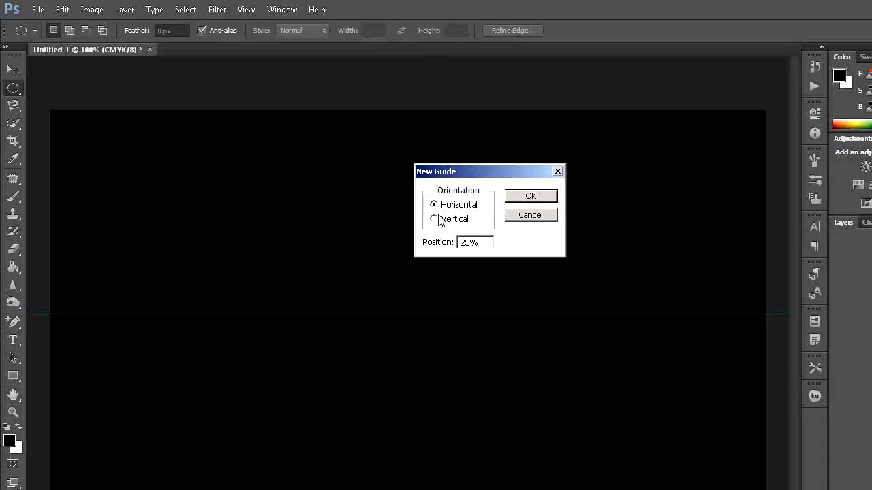
pyautogui.click(542, 197)
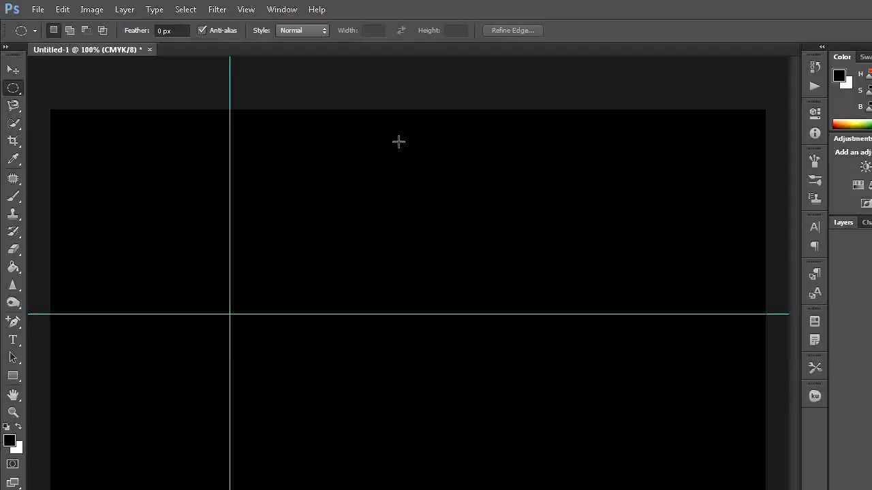
pyautogui.click(247, 10)
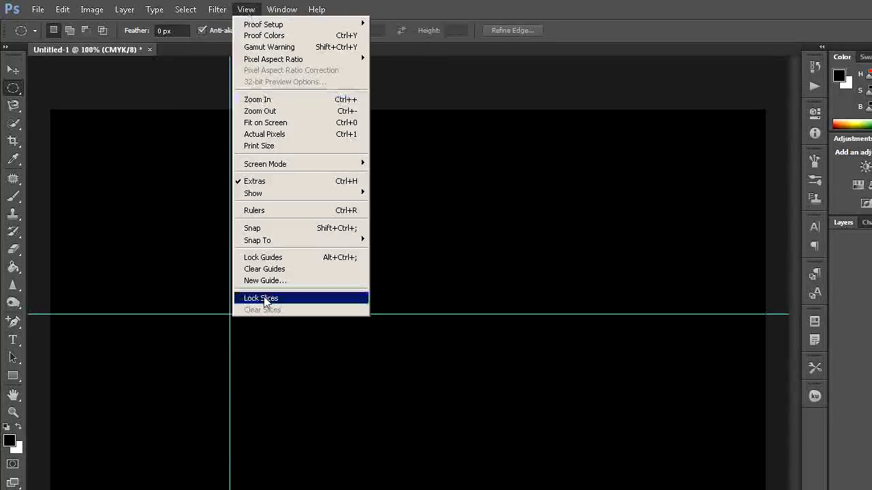
pyautogui.click(273, 278)
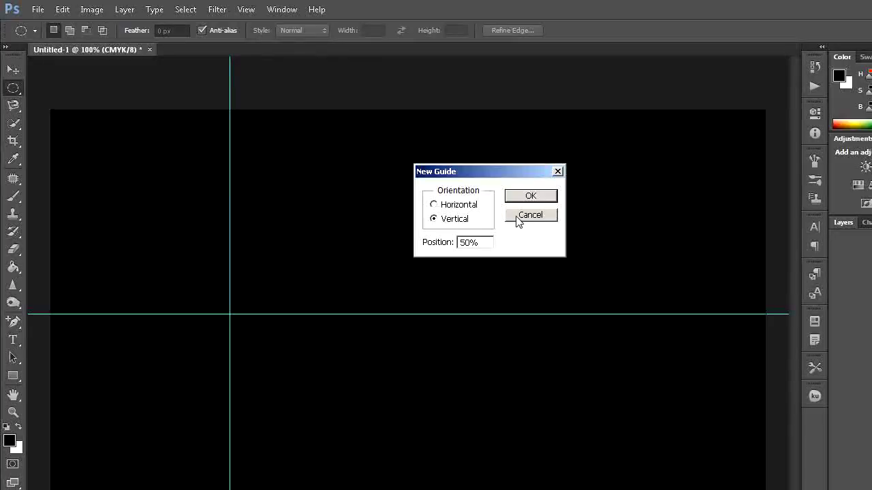
pyautogui.click(535, 195)
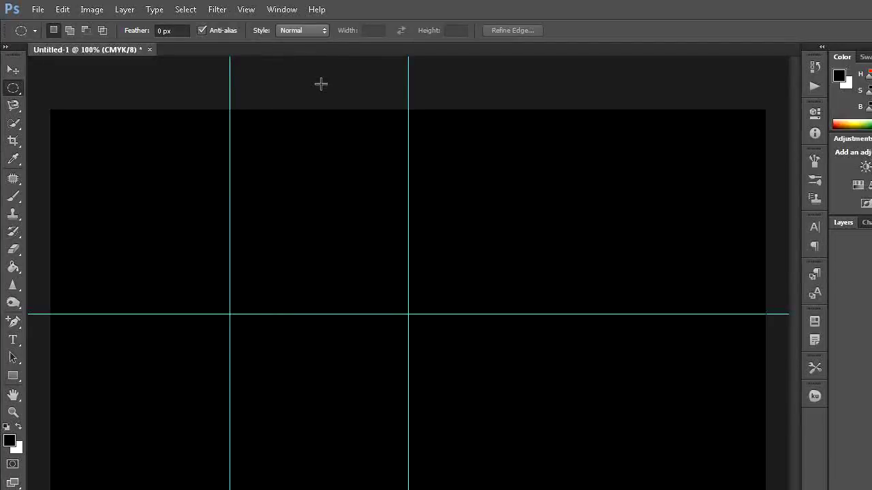
pyautogui.click(247, 9)
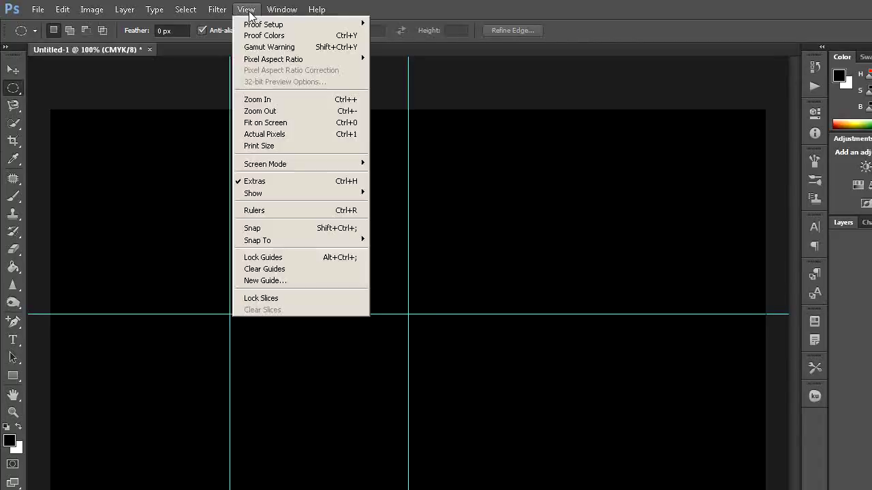
pyautogui.click(270, 282)
pyautogui.press('BackSpace')
pyautogui.write('75')
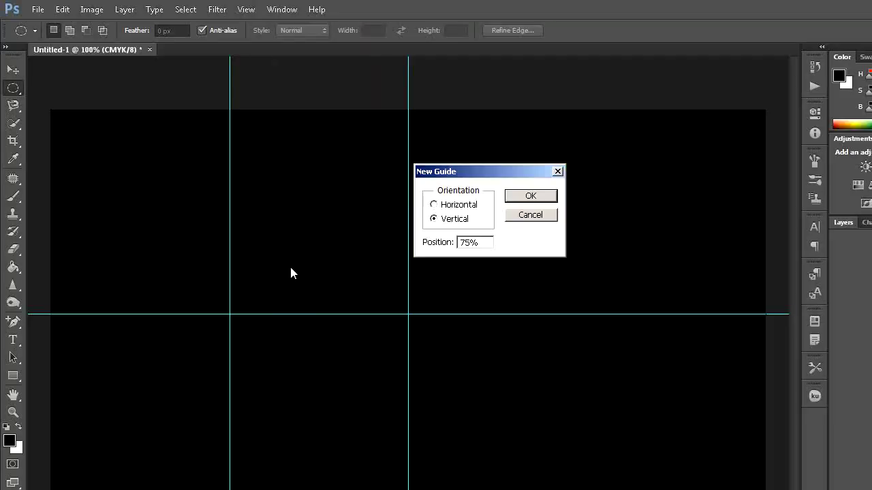
pyautogui.click(516, 198)
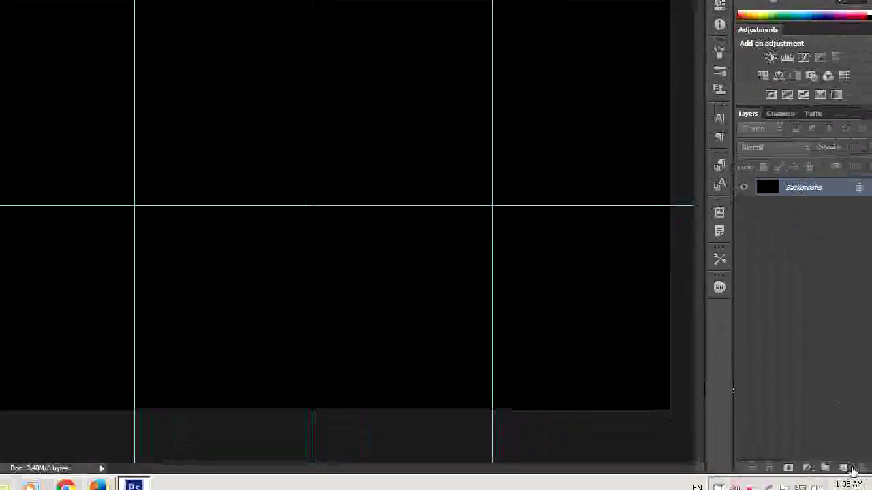
# Add a new empty layer and draw a rectangle path from the middle guide to the bottom-right corner.
pyautogui.click(829, 455)
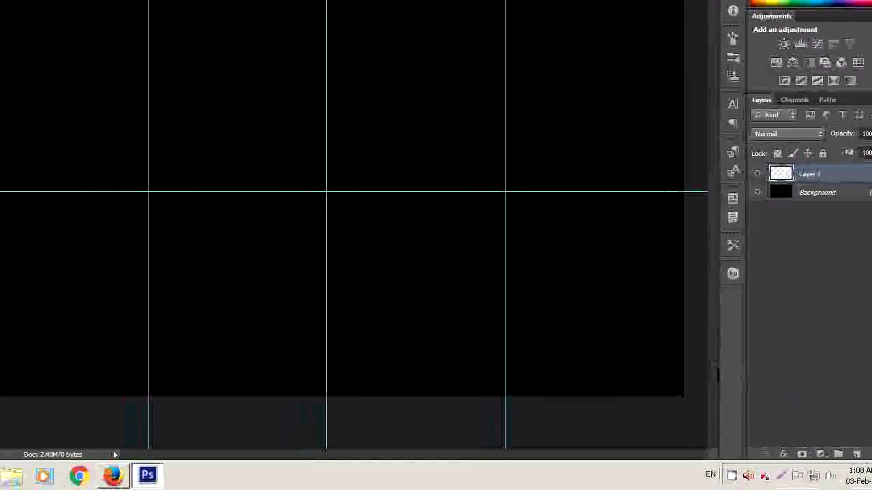
pyautogui.rightClick(12, 254)
pyautogui.click(49, 255)
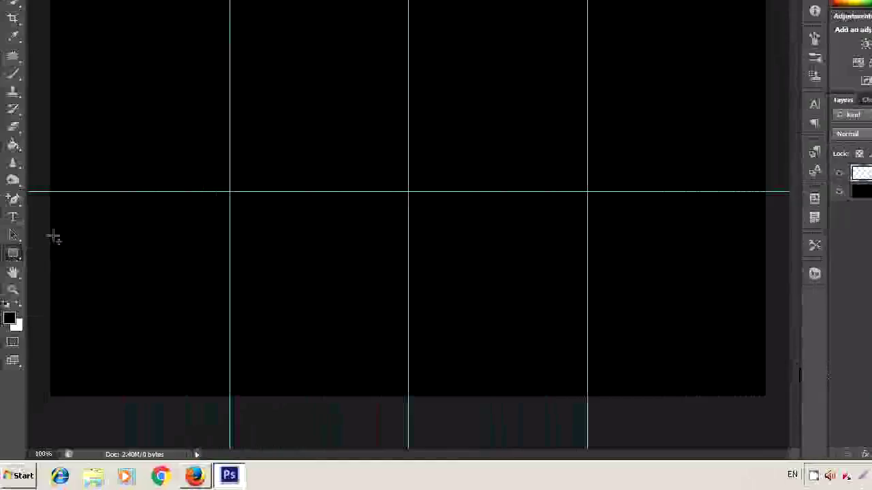
pyautogui.moveTo(41, 192)
pyautogui.mouseDown()
pyautogui.moveTo(710, 390)
pyautogui.moveTo(666, 395)
pyautogui.mouseUp()
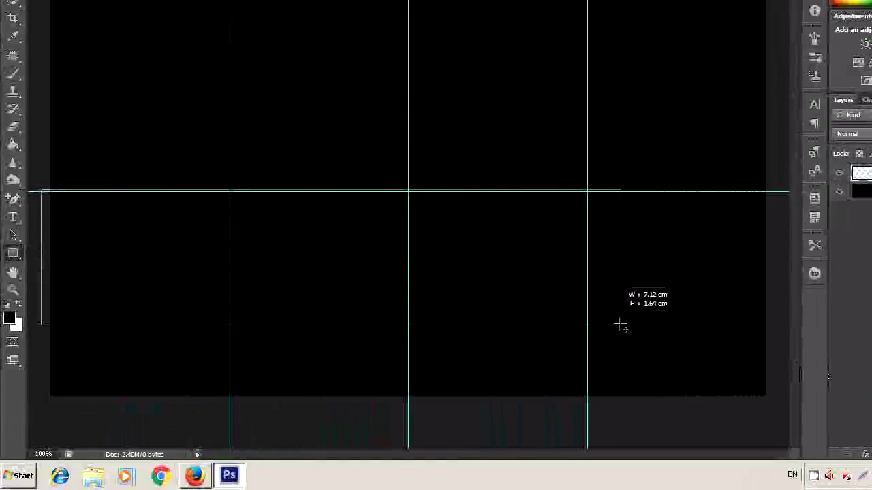
pyautogui.click(667, 399)
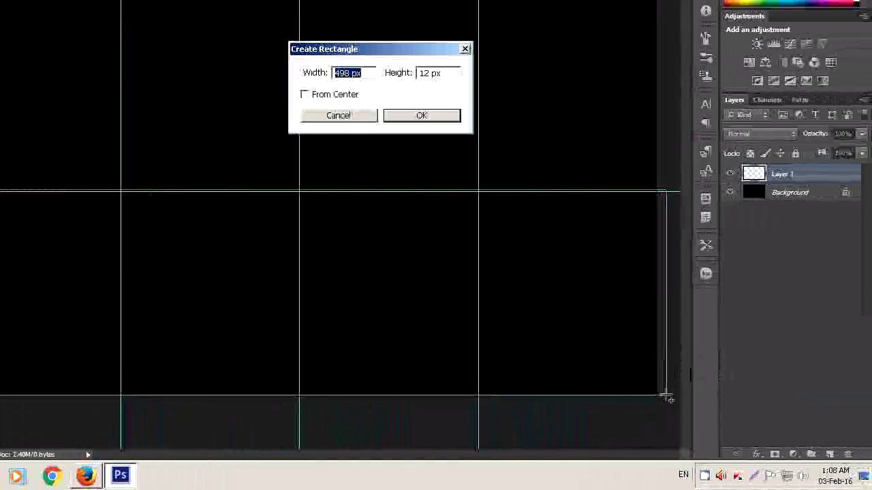
pyautogui.click(464, 49)
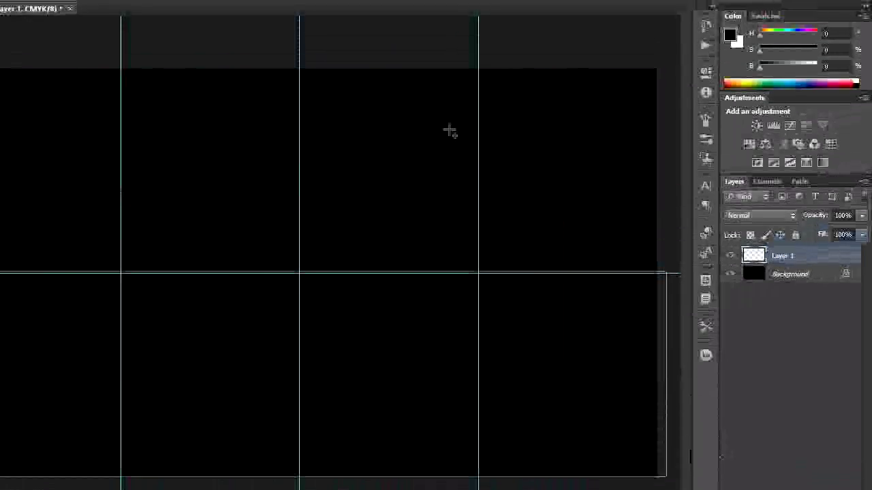
pyautogui.rightClick(15, 283)
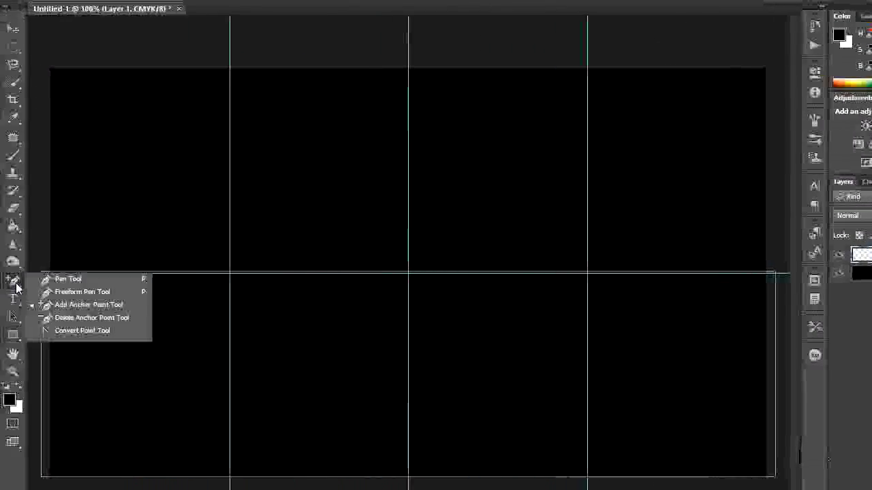
# Add anchors on the path's top edge at the 25% guide and center, pulling the left one down.
pyautogui.click(83, 304)
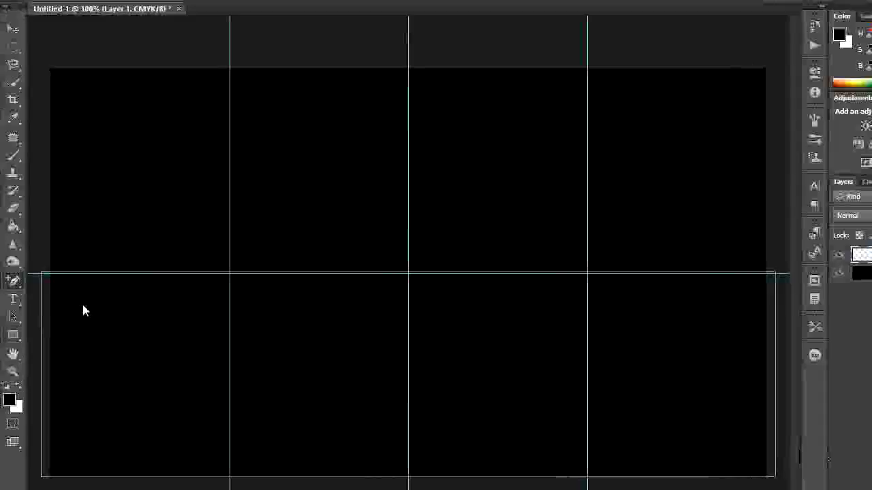
pyautogui.click(231, 273)
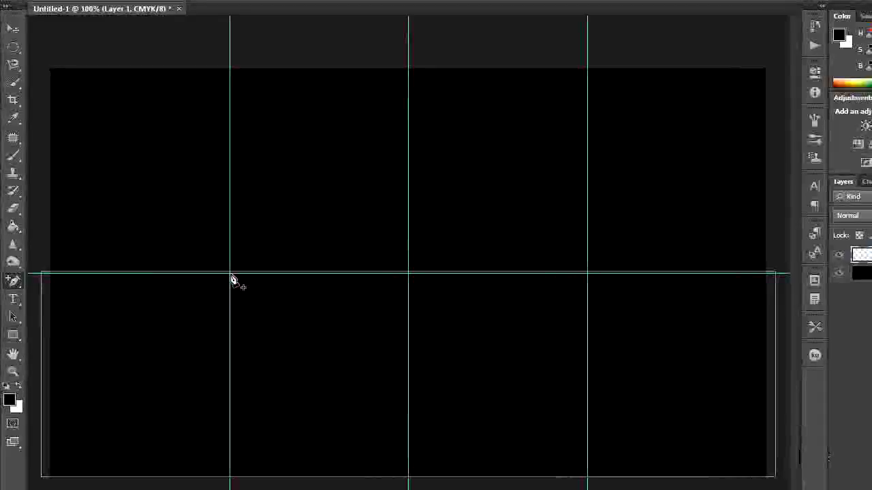
pyautogui.click(408, 272)
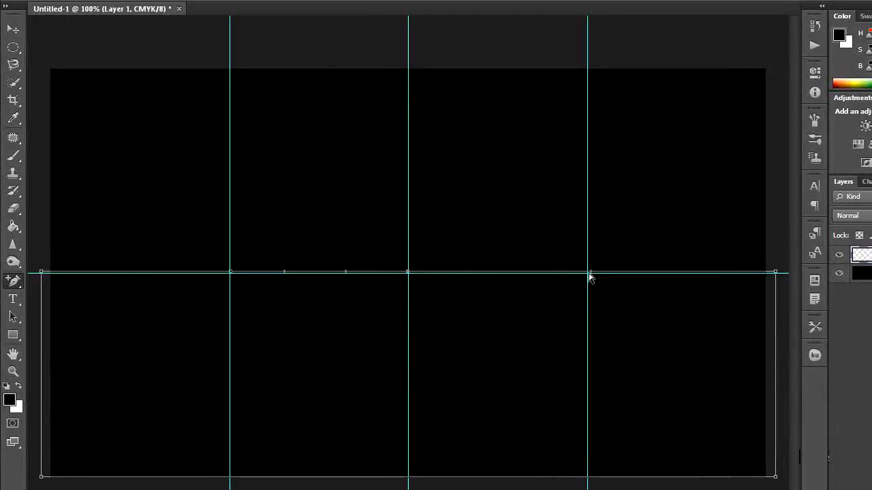
pyautogui.moveTo(231, 273); pyautogui.dragTo(232, 296)
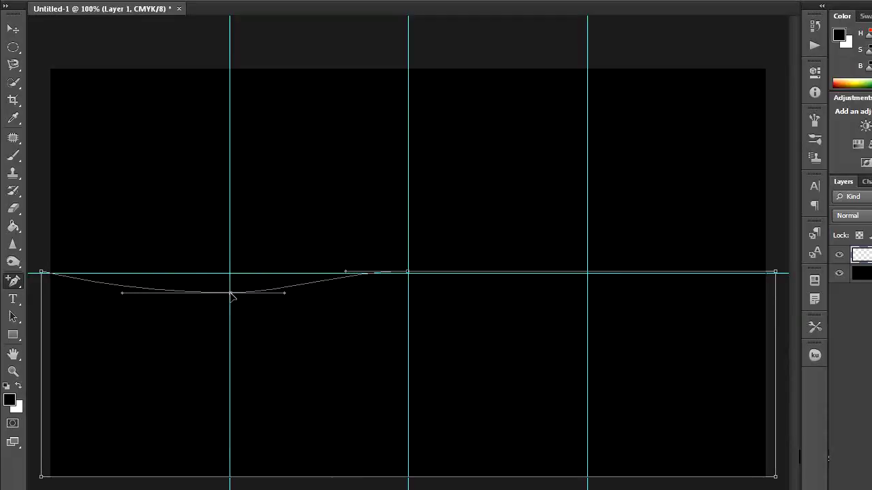
# Add an anchor at the 75% guide and drag it down to complete the wave.
pyautogui.moveTo(590, 277); pyautogui.dragTo(590, 282)
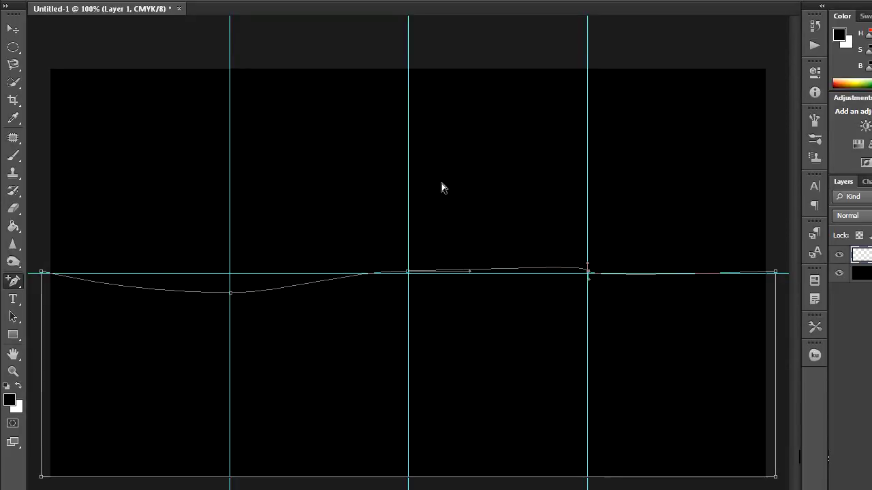
pyautogui.click(62, 9)
pyautogui.click(86, 47)
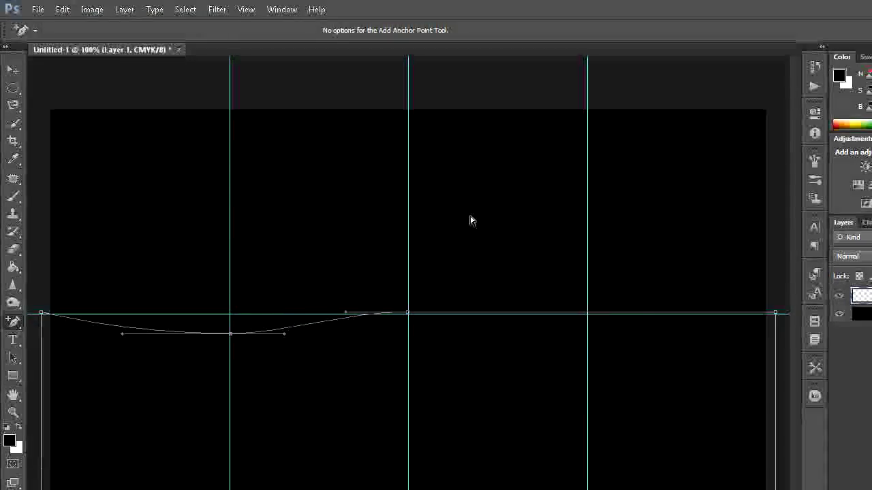
pyautogui.click(588, 315)
pyautogui.moveTo(588, 318); pyautogui.dragTo(590, 337)
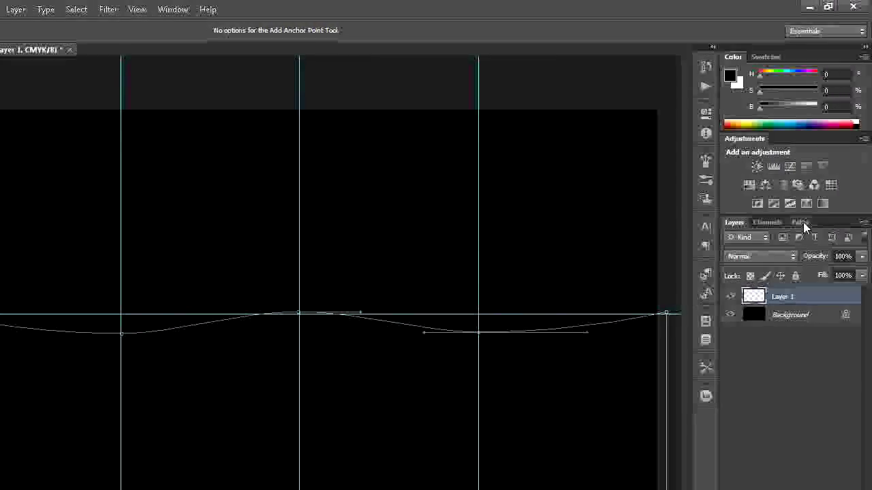
# Save the Work Path as Path 1 and make a selection from it with 0 feather.
pyautogui.click(804, 222)
pyautogui.doubleClick(793, 242)
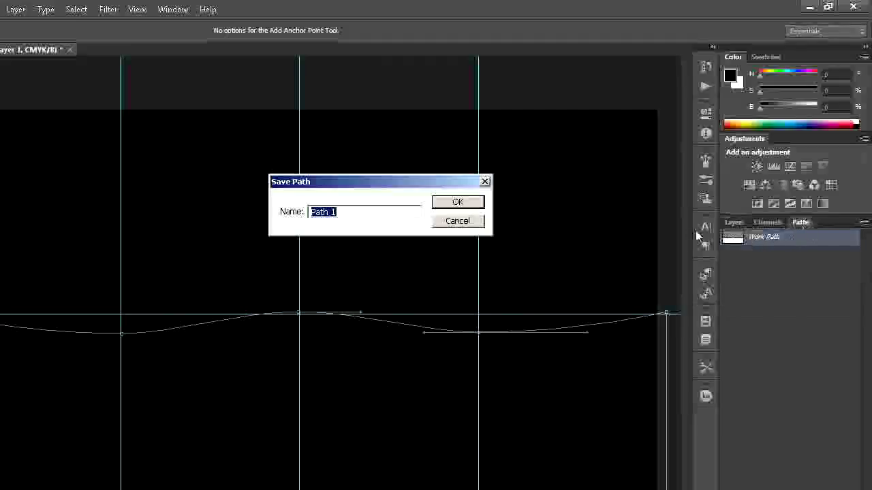
pyautogui.click(470, 204)
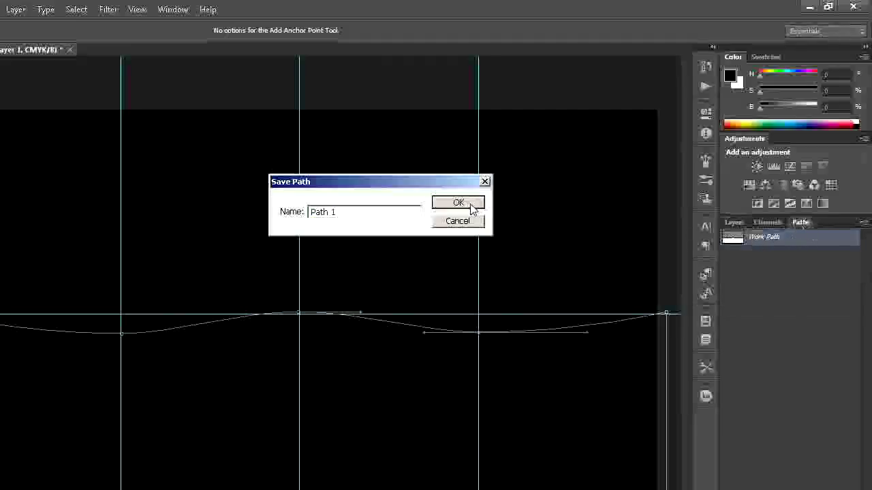
pyautogui.rightClick(809, 243)
pyautogui.click(838, 275)
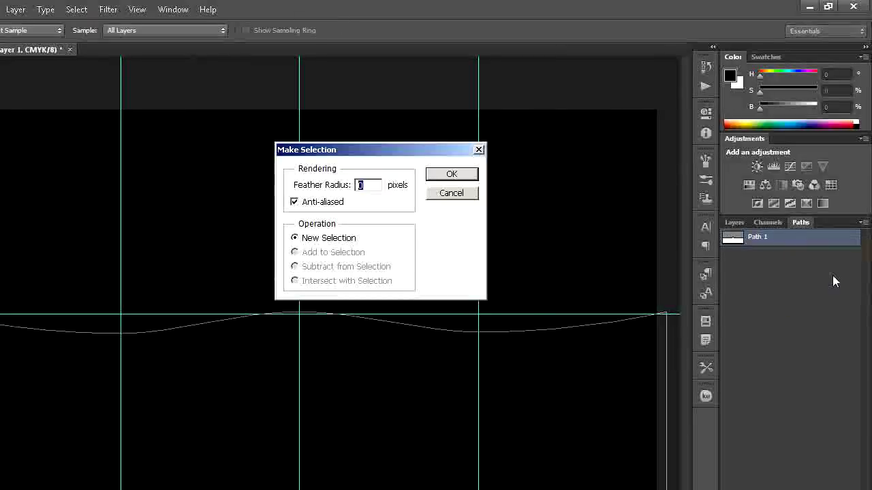
pyautogui.click(451, 175)
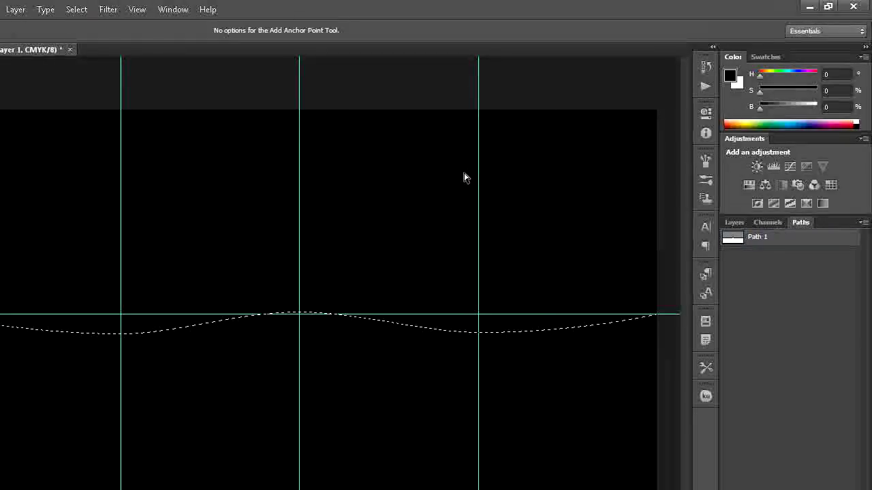
# Fill the wave selection with the custom green #60b96a.
pyautogui.click(33, 9)
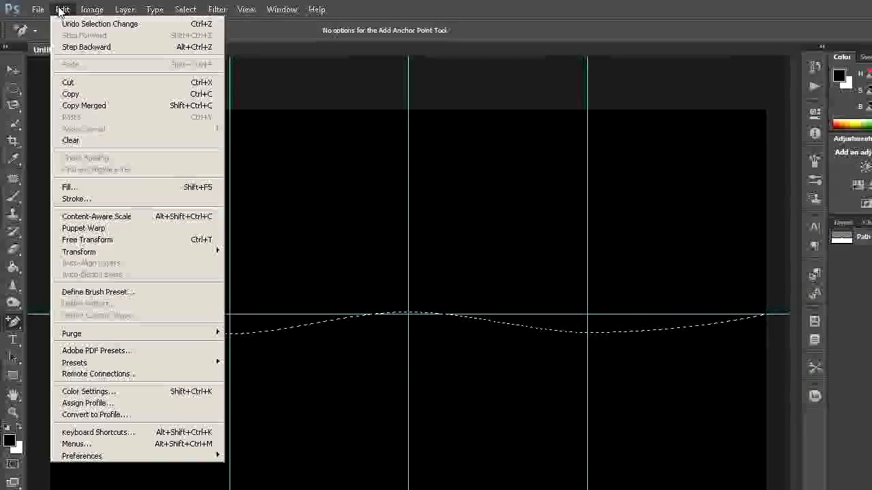
pyautogui.click(73, 188)
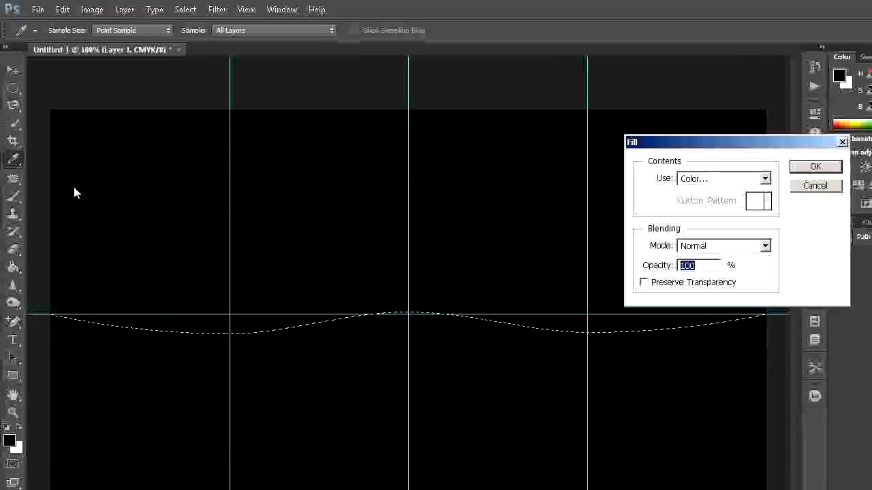
pyautogui.click(670, 179)
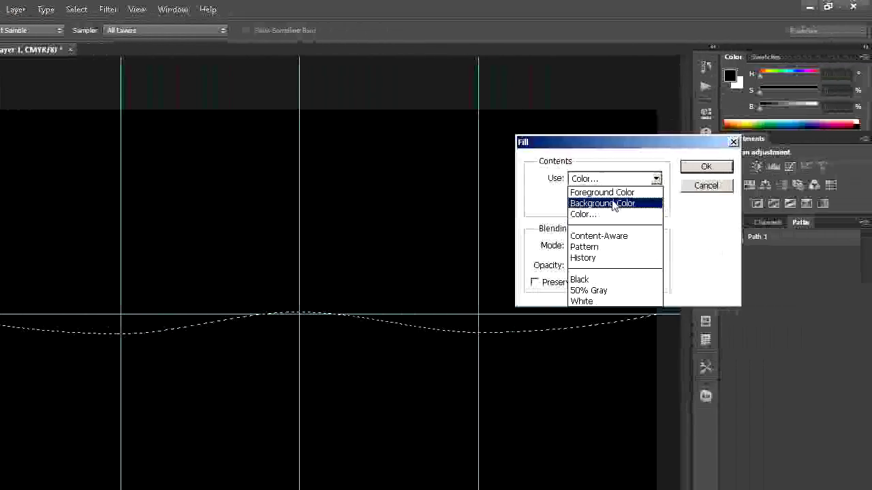
pyautogui.click(591, 214)
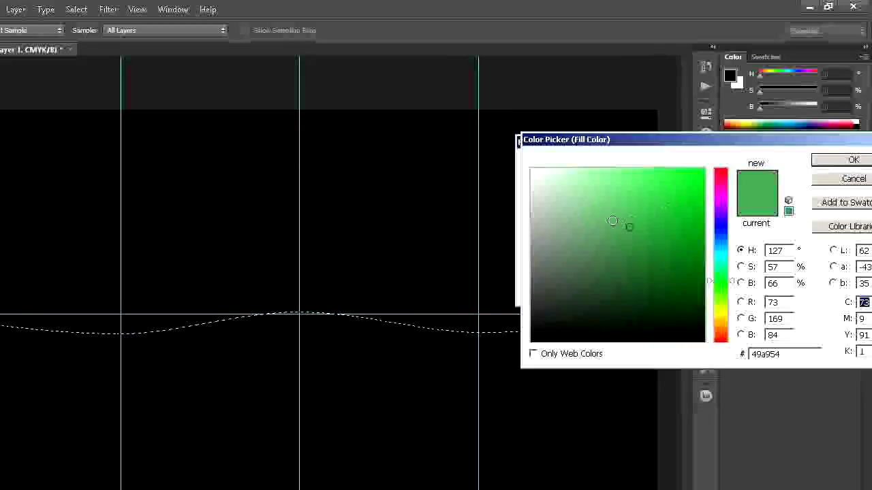
pyautogui.click(613, 219)
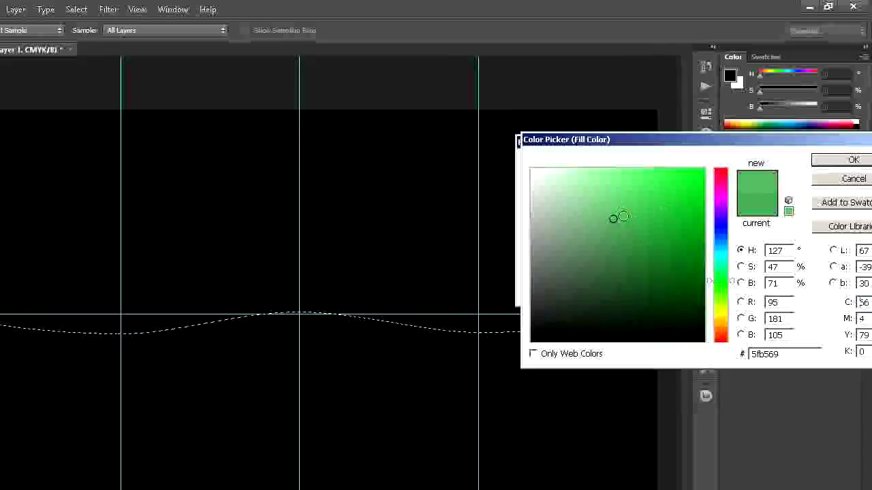
pyautogui.click(626, 225)
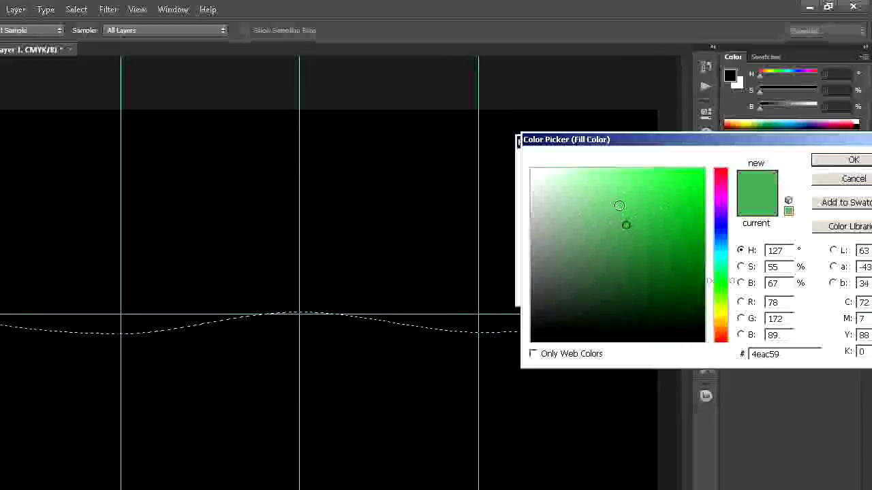
pyautogui.click(614, 216)
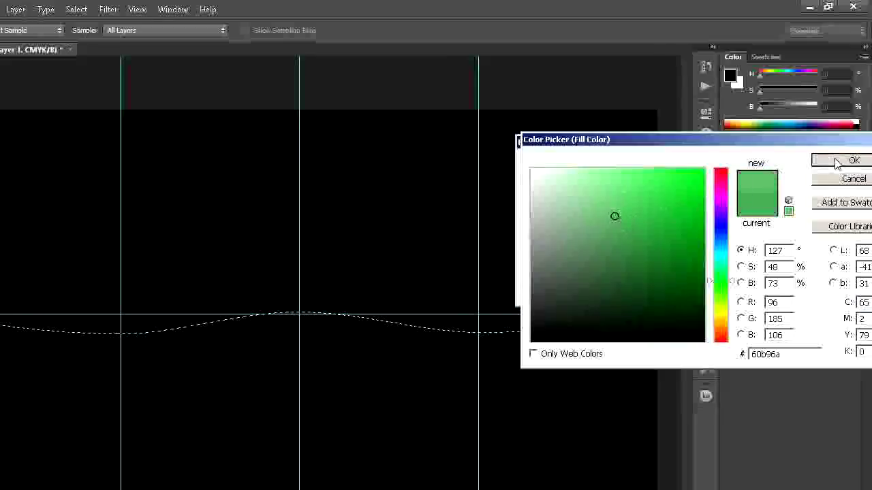
pyautogui.click(836, 161)
pyautogui.click(710, 167)
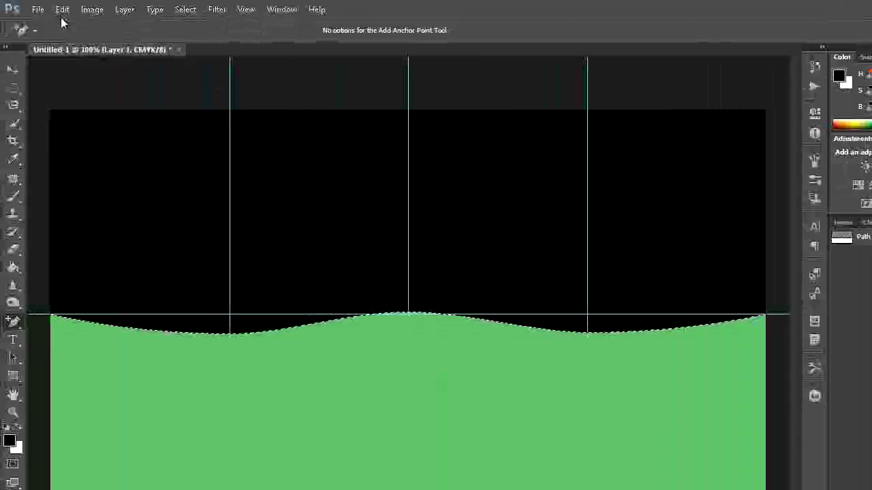
# Stroke the wave selection with a 5 px white outline.
pyautogui.click(62, 9)
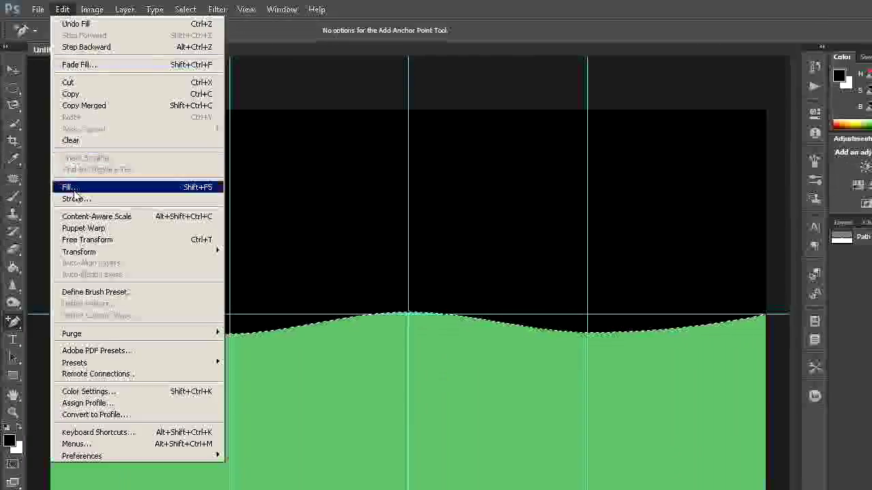
pyautogui.click(74, 198)
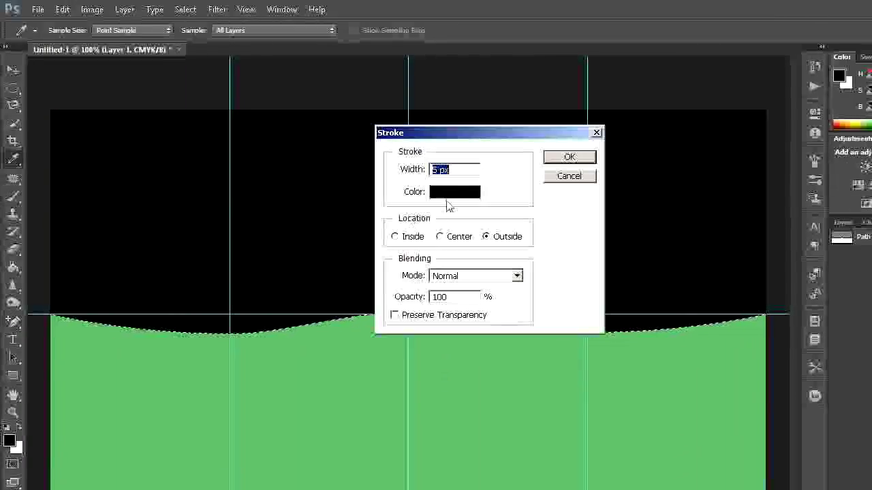
pyautogui.click(456, 192)
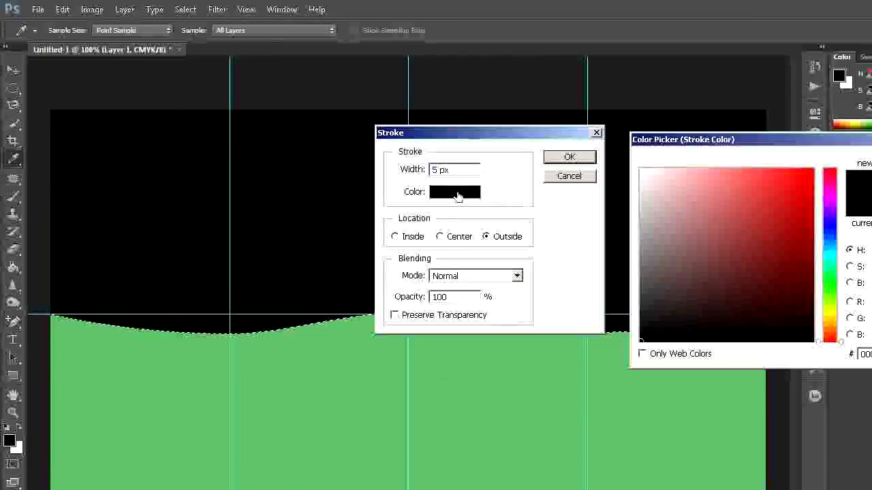
pyautogui.click(640, 171)
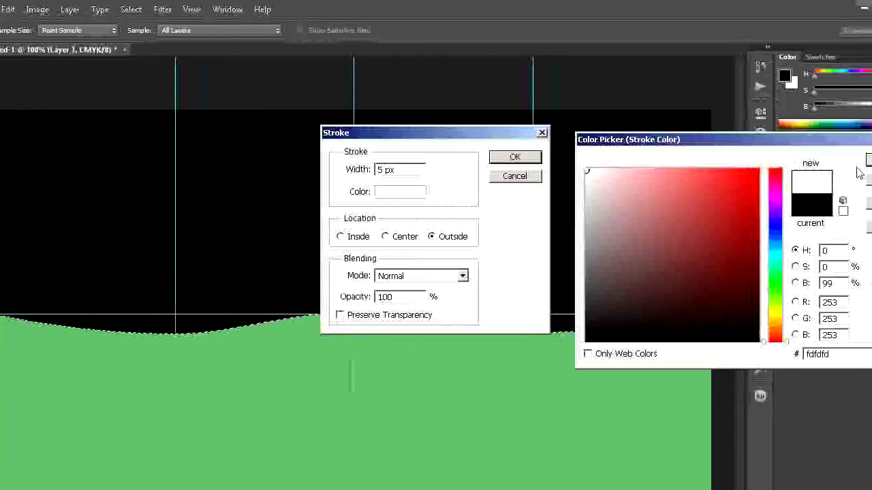
pyautogui.press('Return')
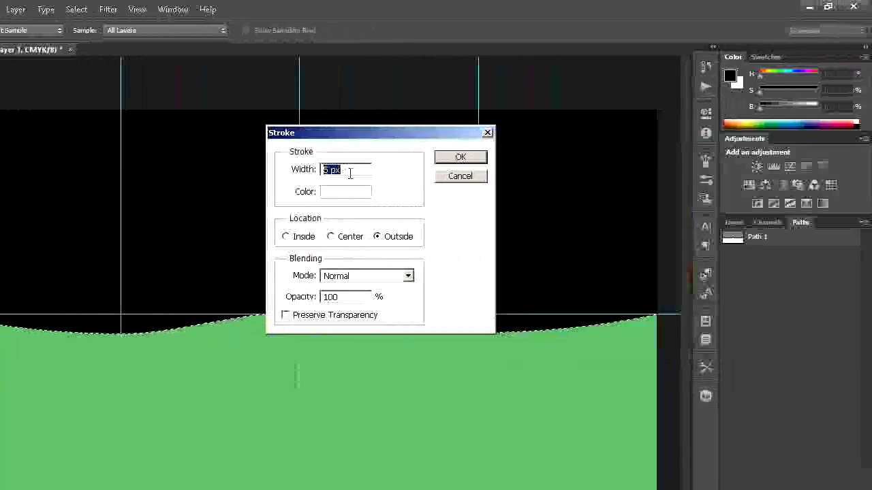
pyautogui.click(462, 160)
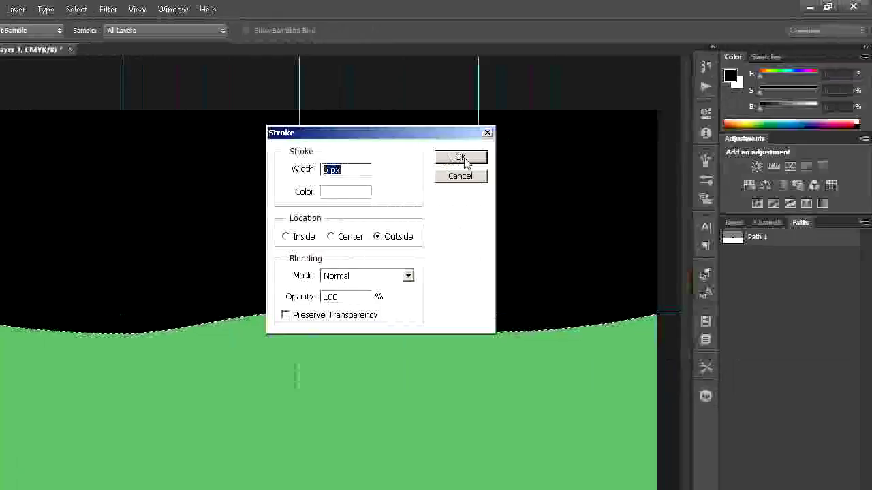
pyautogui.click(463, 160)
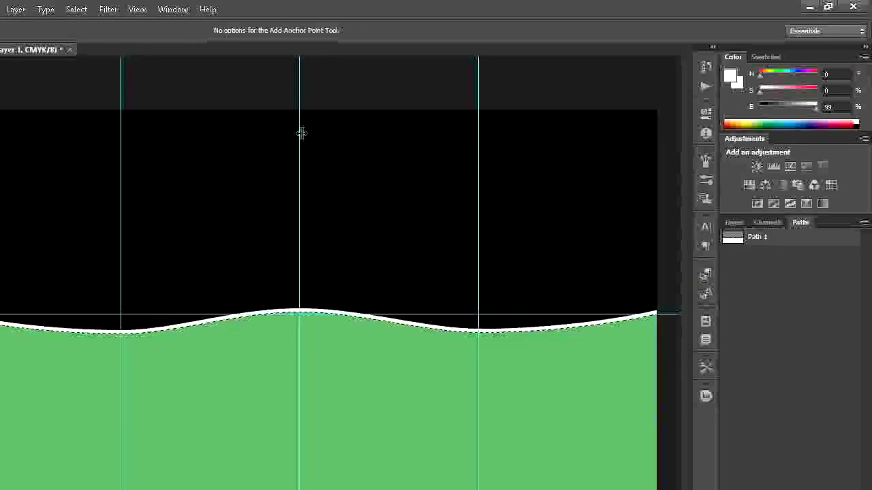
# Deselect and clear all guides from the canvas.
pyautogui.click(734, 222)
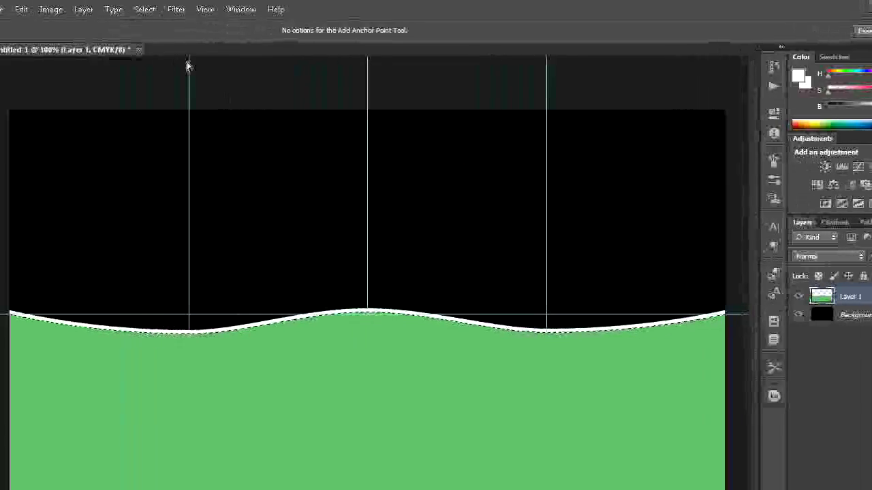
pyautogui.click(185, 9)
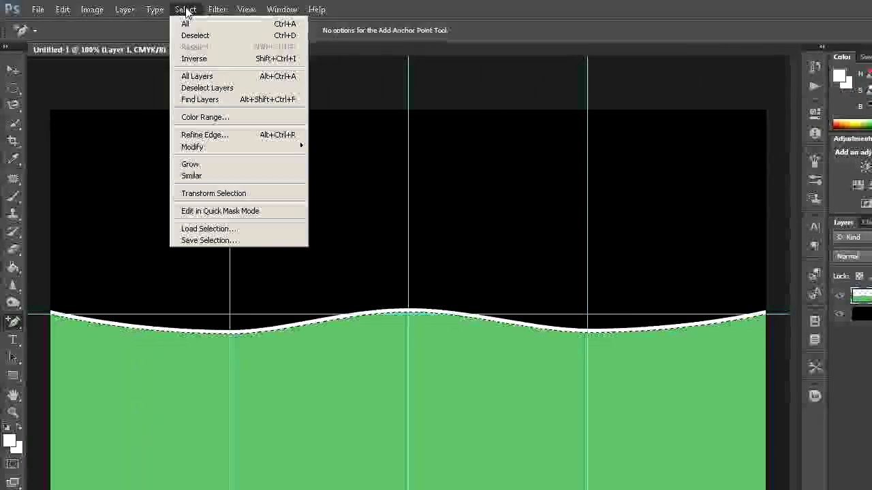
pyautogui.click(196, 35)
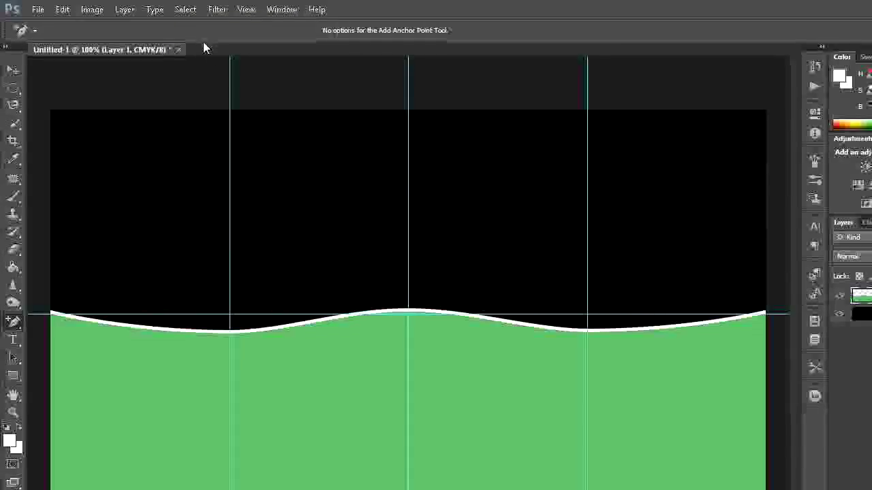
pyautogui.click(246, 9)
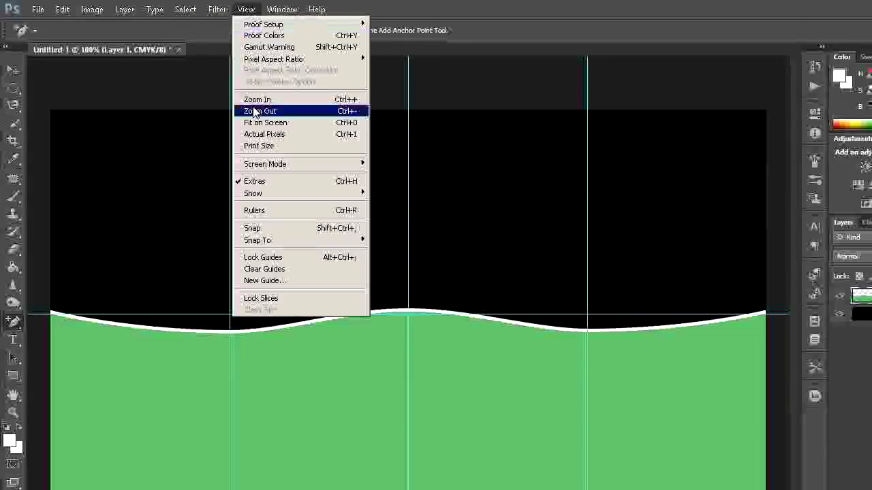
pyautogui.click(267, 271)
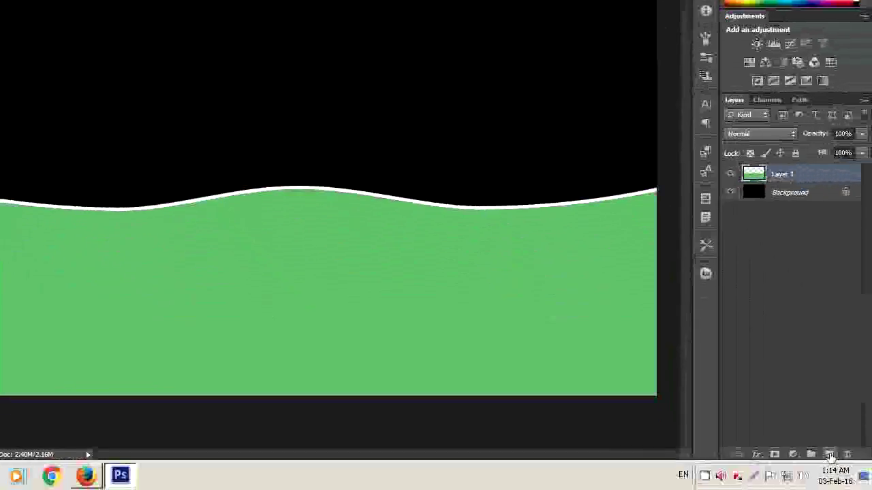
# On a new layer, draw a small triangle custom-shape path near the card's top-left corner.
pyautogui.click(830, 455)
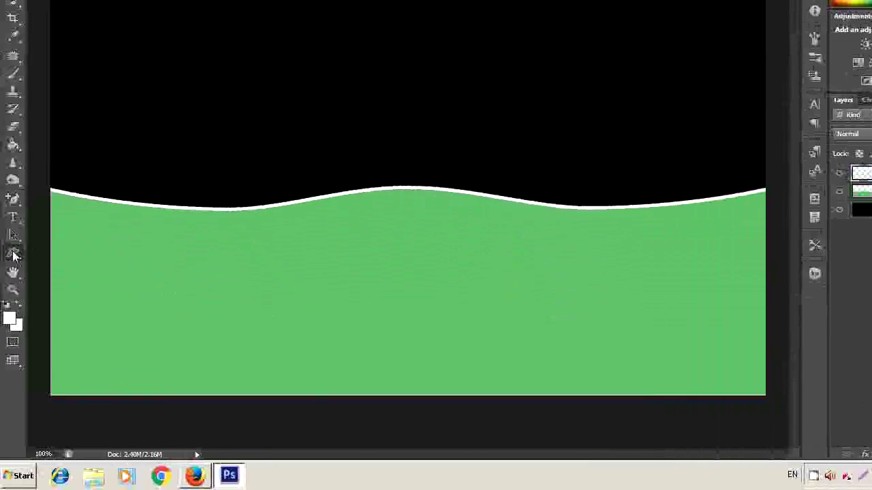
pyautogui.rightClick(16, 255)
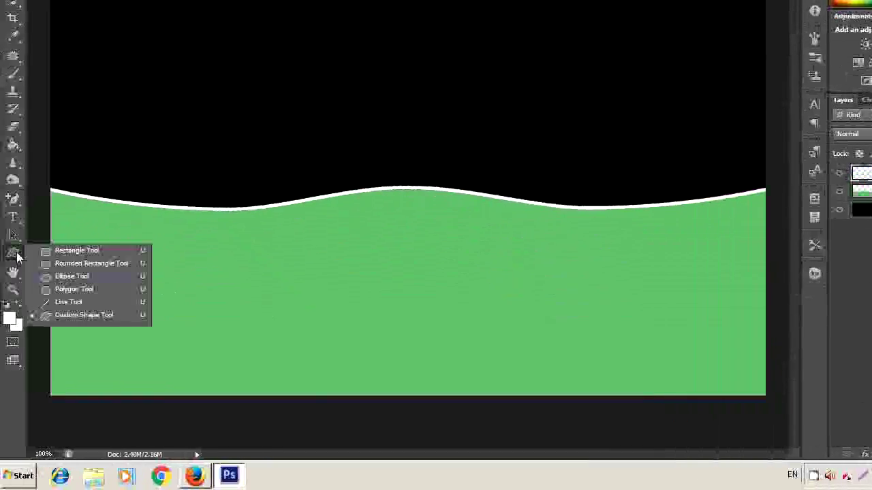
pyautogui.click(112, 315)
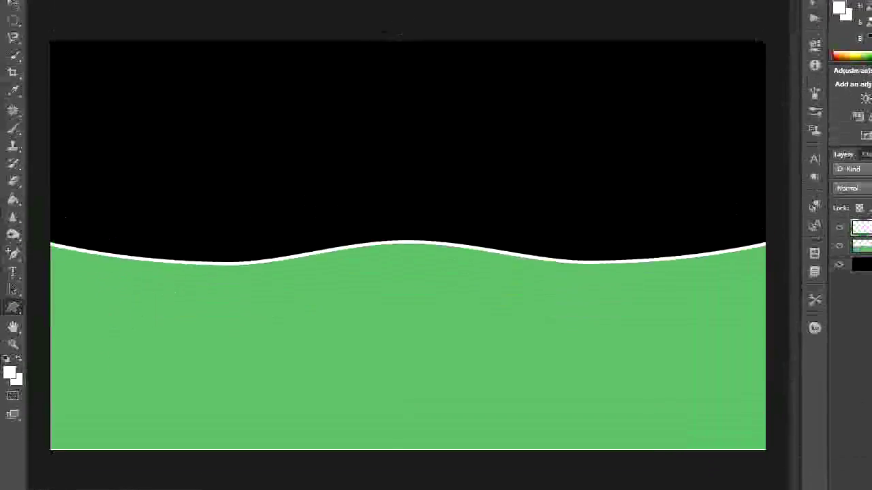
pyautogui.click(395, 18)
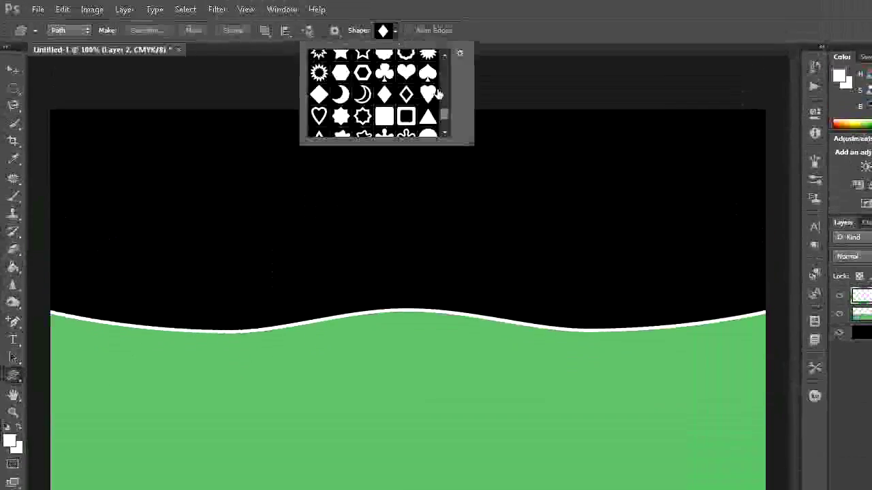
pyautogui.click(426, 120)
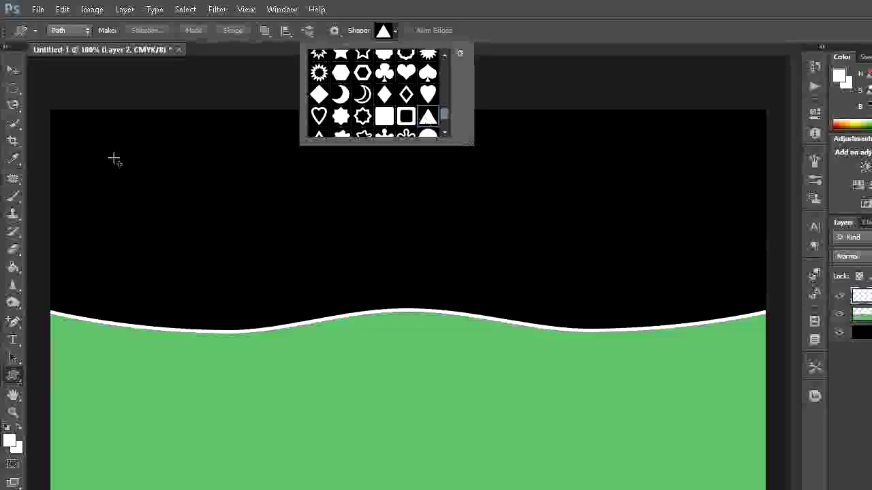
pyautogui.click(114, 160)
pyautogui.moveTo(113, 158); pyautogui.dragTo(143, 183)
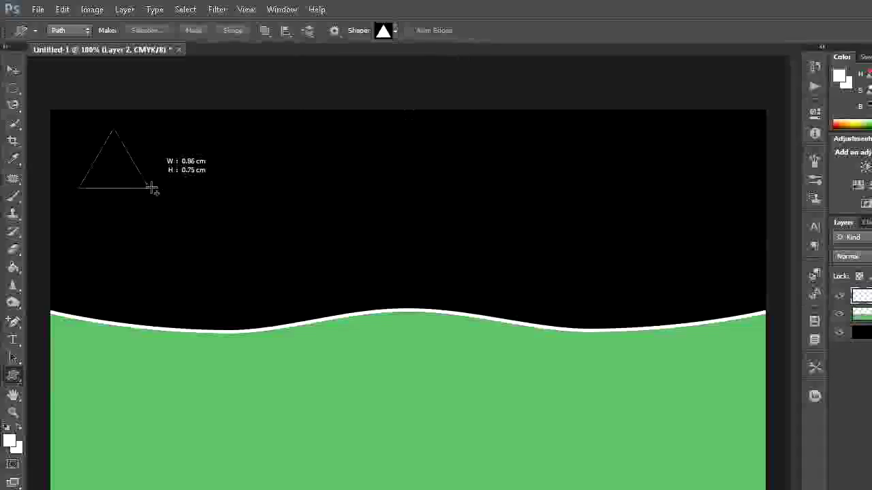
pyautogui.moveTo(153, 189); pyautogui.dragTo(151, 188)
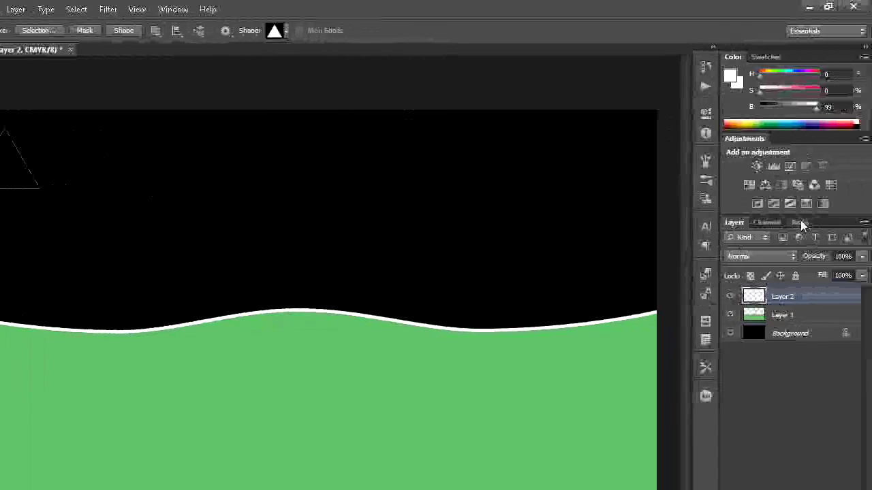
# Convert the triangle's work path into a selection.
pyautogui.click(800, 223)
pyautogui.rightClick(800, 262)
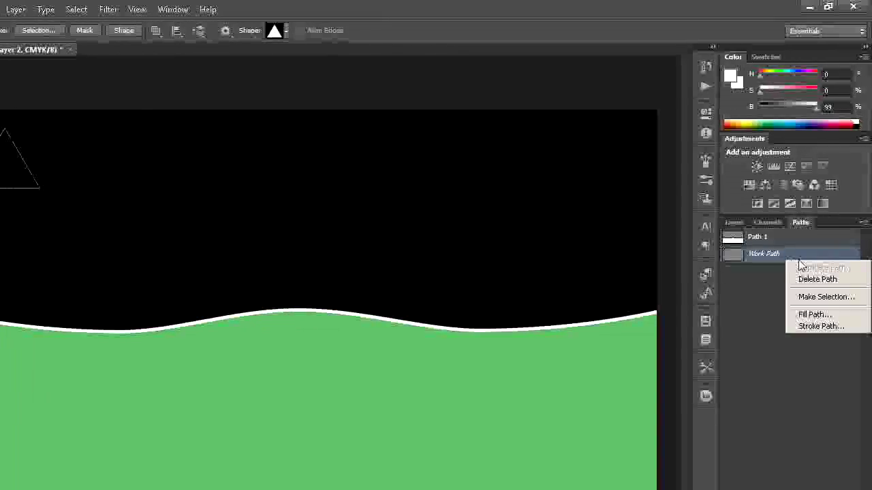
pyautogui.click(826, 298)
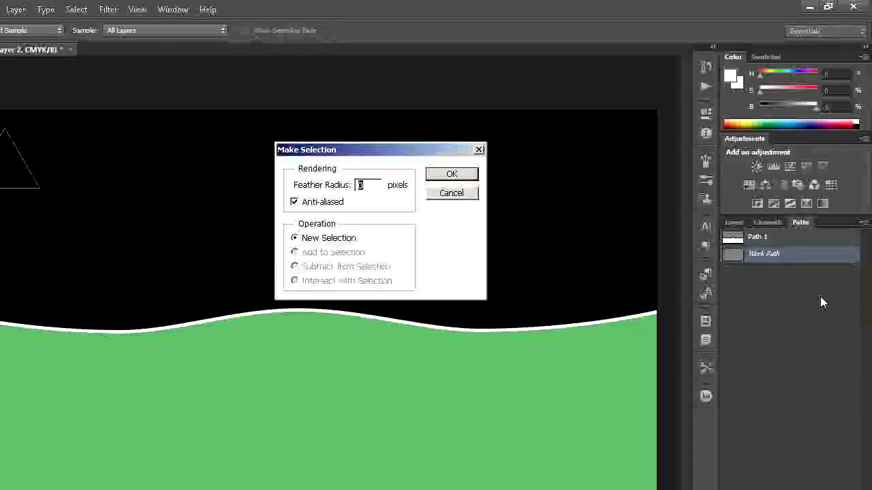
pyautogui.click(450, 176)
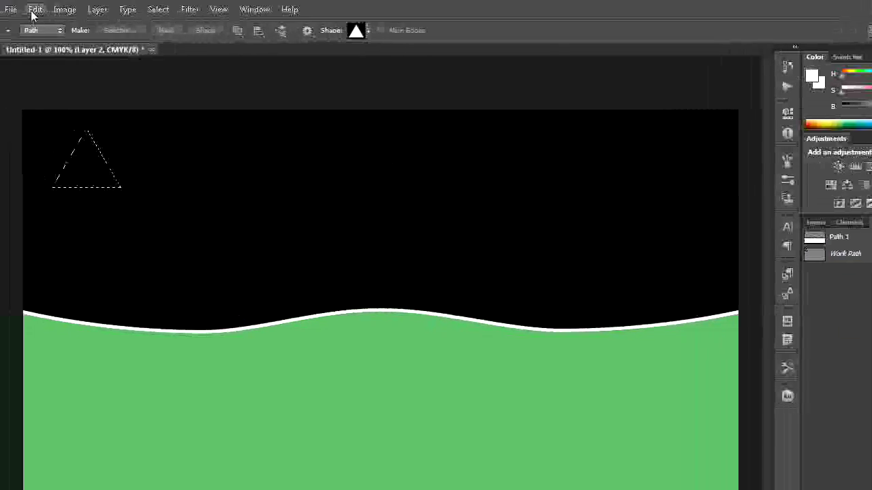
# Fill the triangle selection with green #60b969 sampled from the wave.
pyautogui.click(33, 10)
pyautogui.click(75, 185)
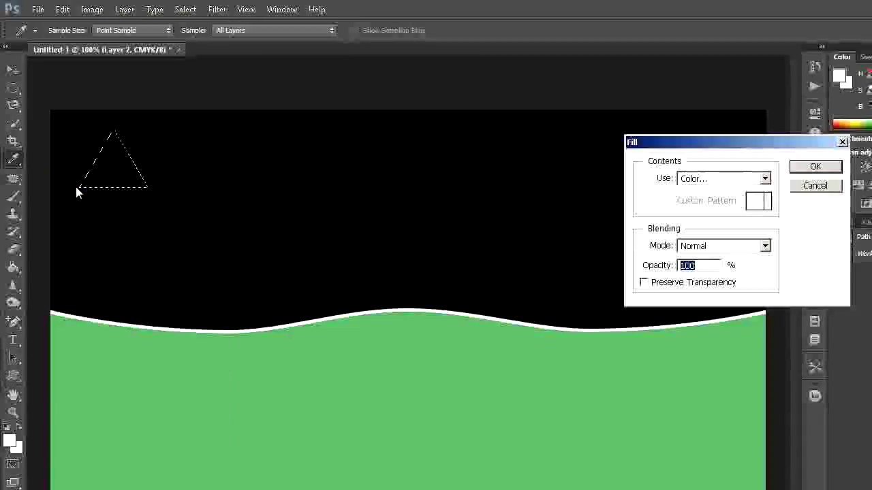
pyautogui.click(765, 179)
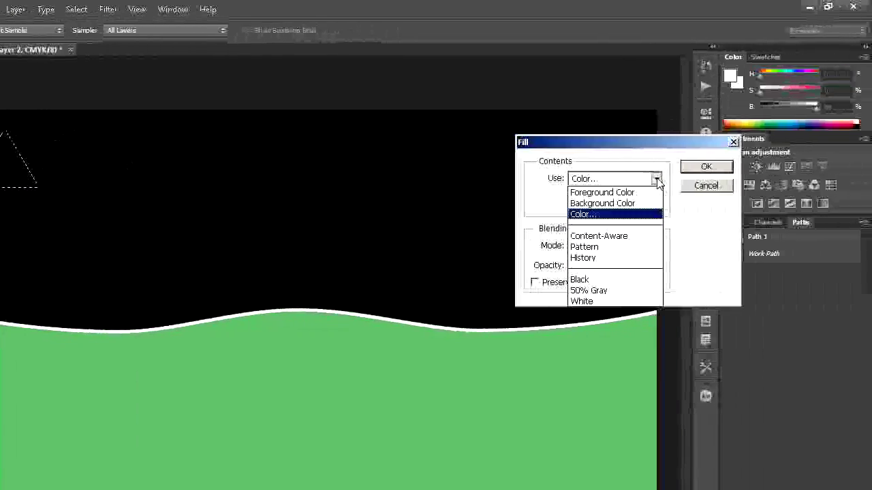
pyautogui.click(572, 214)
pyautogui.click(436, 343)
pyautogui.click(856, 134)
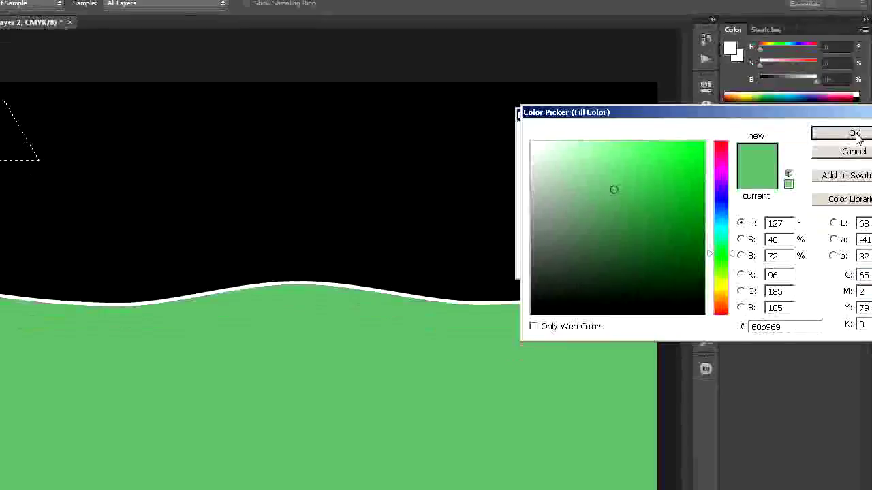
pyautogui.click(705, 141)
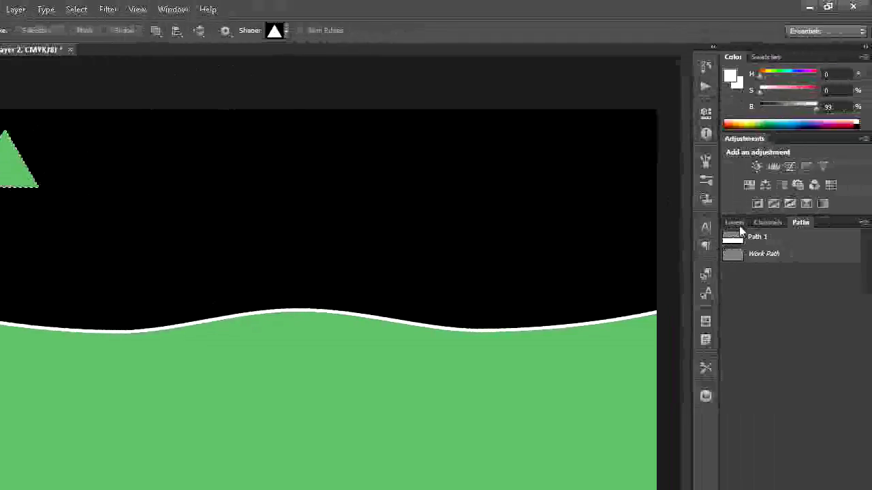
pyautogui.click(735, 224)
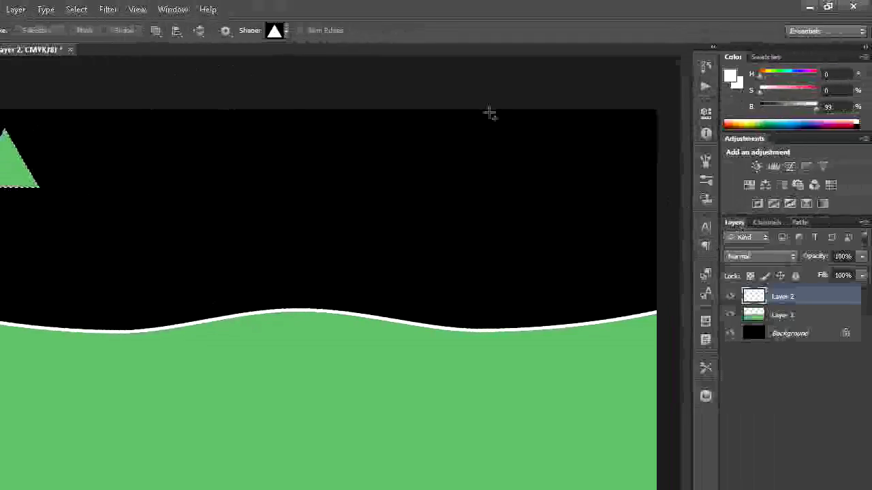
# On a new layer, copy the triangle down and right and load its outline as a selection.
pyautogui.hotkey('ctrl', 'd')
pyautogui.hotkey('ctrl', 'shift', 'alt', 'n')
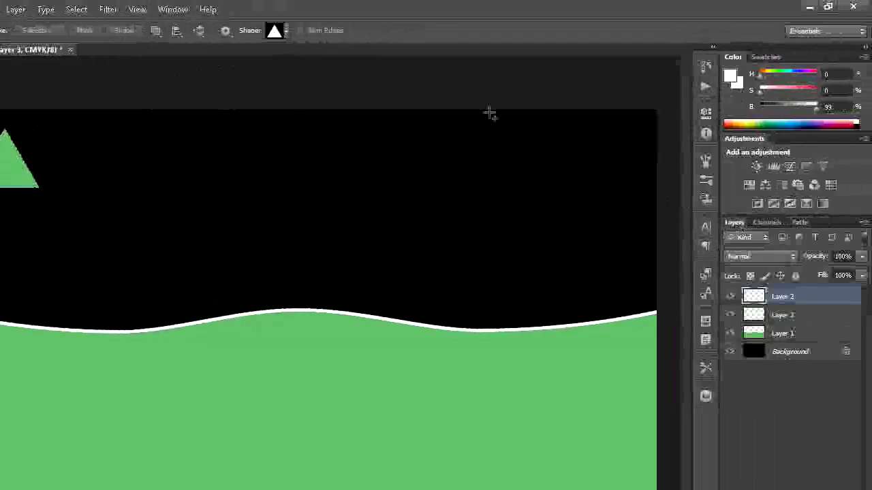
pyautogui.press('v')
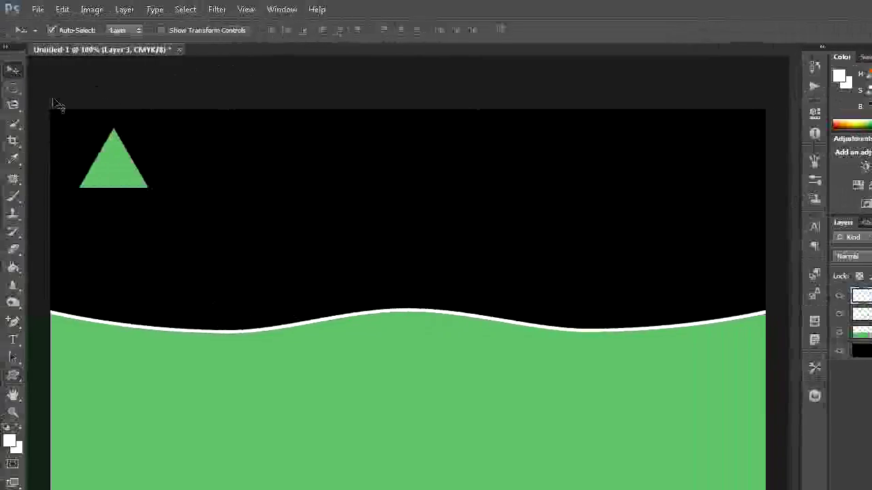
pyautogui.moveTo(113, 169)
pyautogui.mouseDown()
pyautogui.moveTo(135, 184)
pyautogui.moveTo(132, 178)
pyautogui.mouseUp()
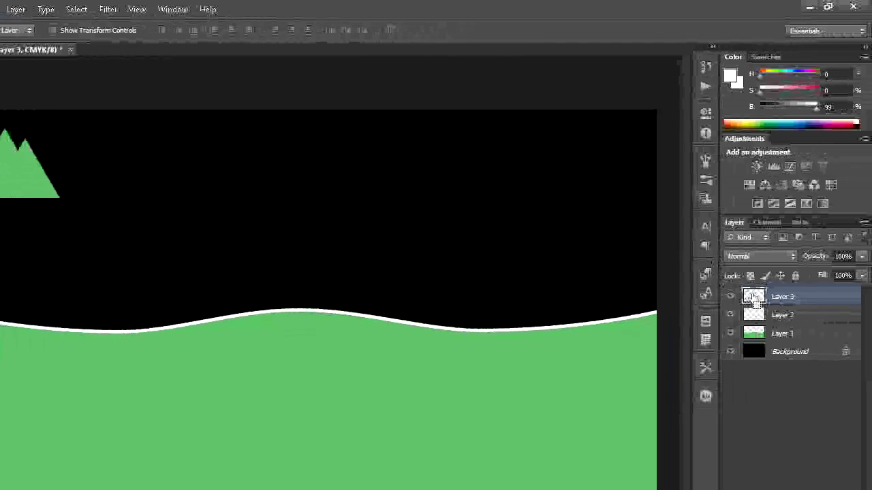
pyautogui.keyDown('ctrl'); pyautogui.click(756, 299); pyautogui.keyUp('ctrl')
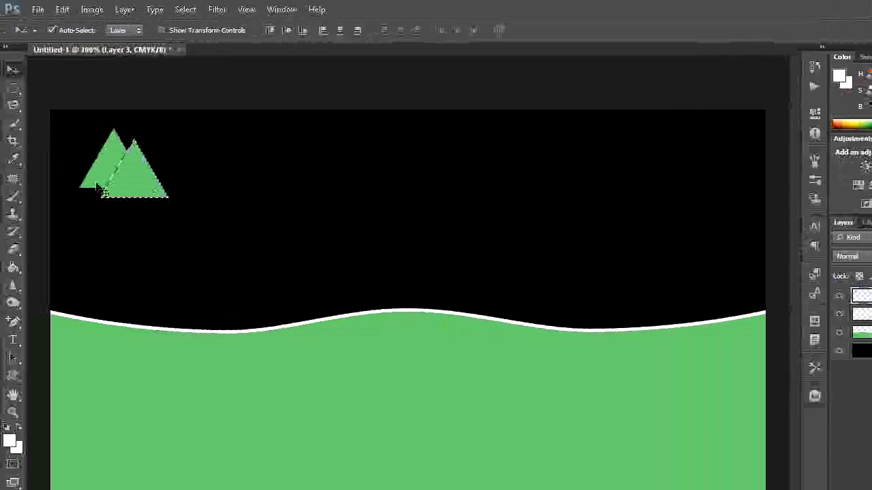
# Fill the copied triangle with darker green #4a8c51 and deselect.
pyautogui.click(62, 9)
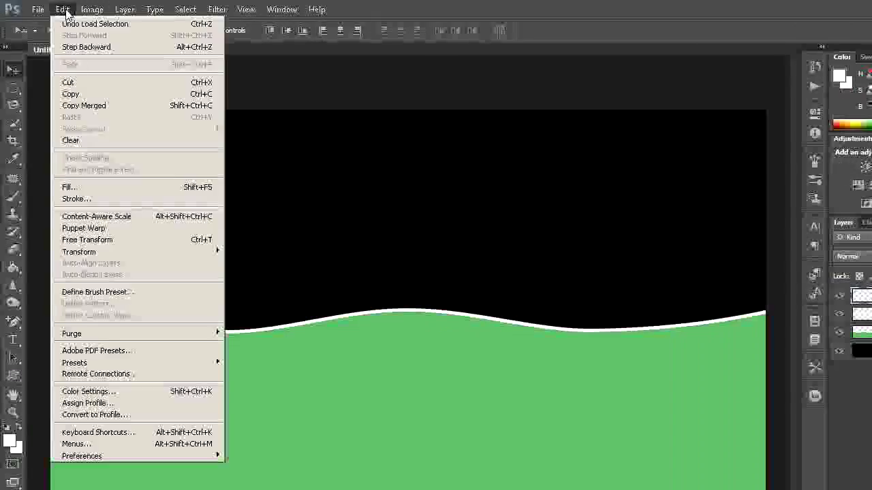
pyautogui.click(68, 188)
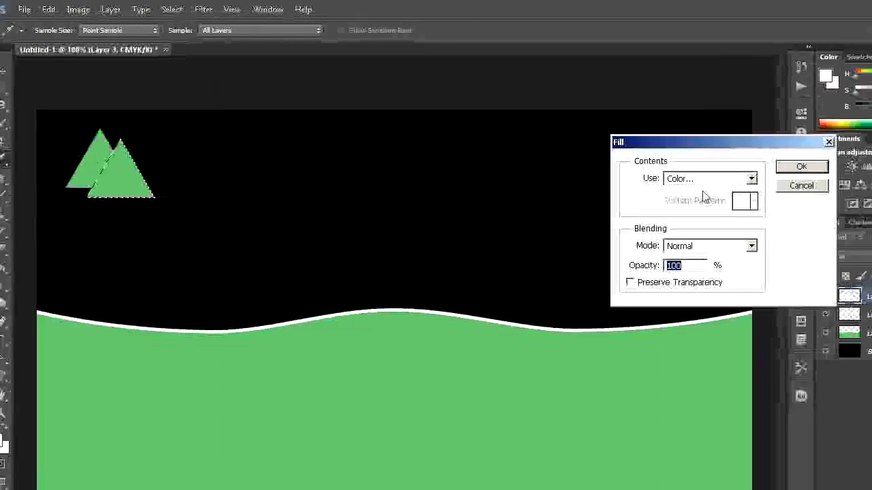
pyautogui.click(655, 178)
pyautogui.click(577, 215)
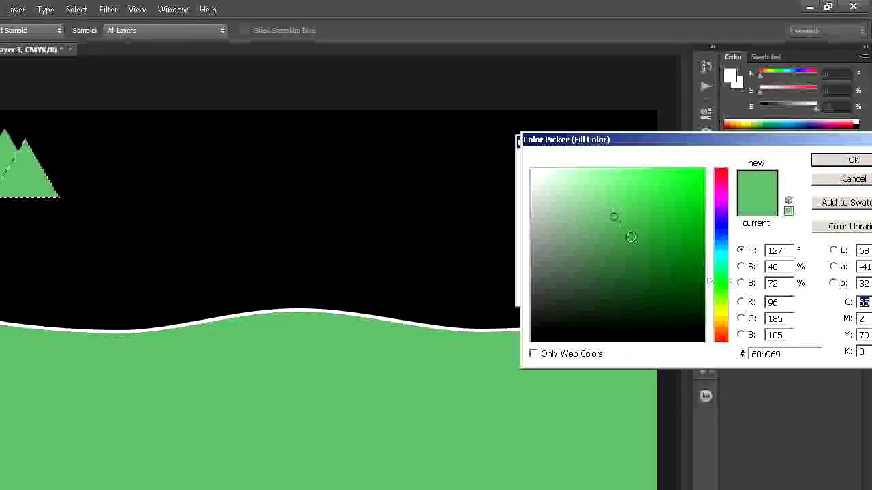
pyautogui.click(613, 247)
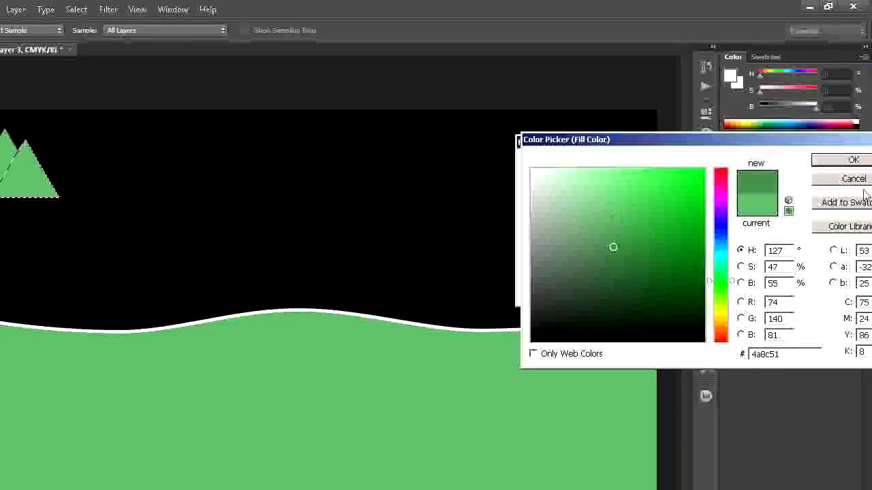
pyautogui.click(859, 160)
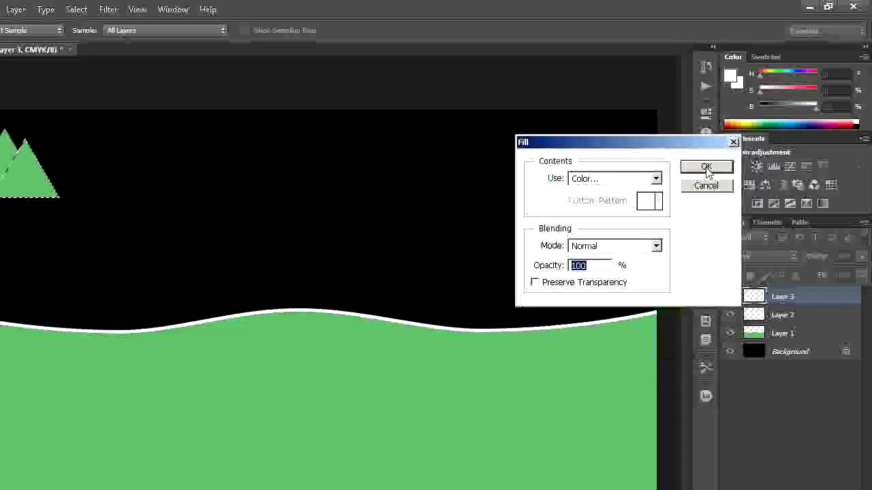
pyautogui.click(706, 168)
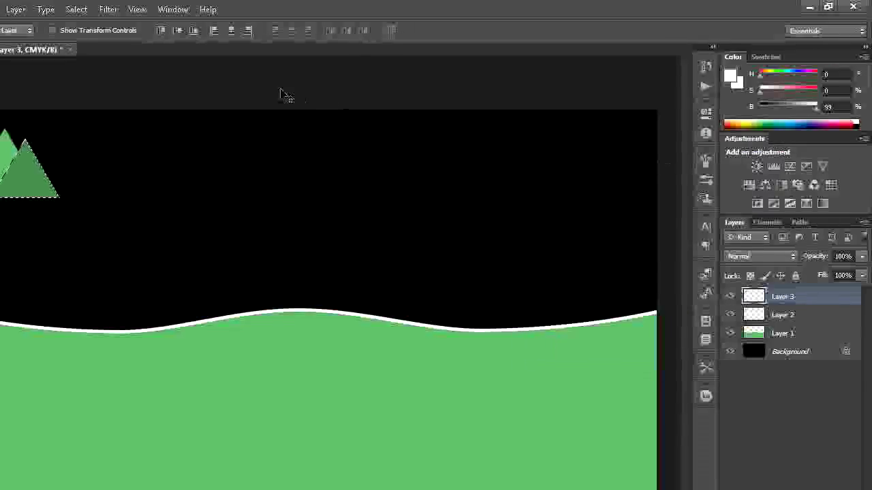
pyautogui.click(184, 10)
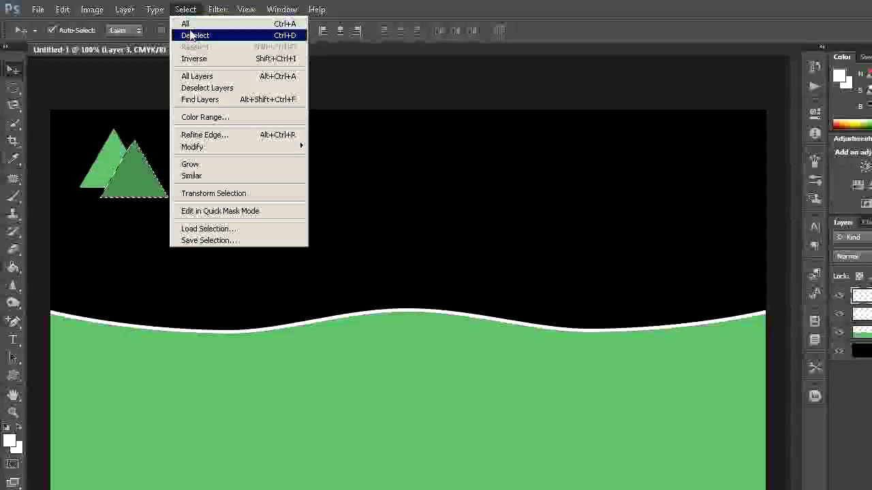
pyautogui.click(192, 36)
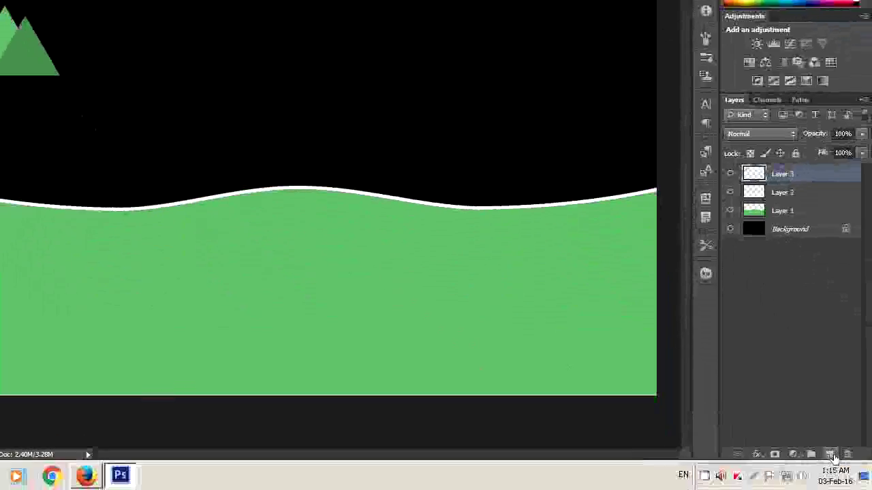
# Add a new empty layer and set the text size to 10 pt.
pyautogui.click(829, 455)
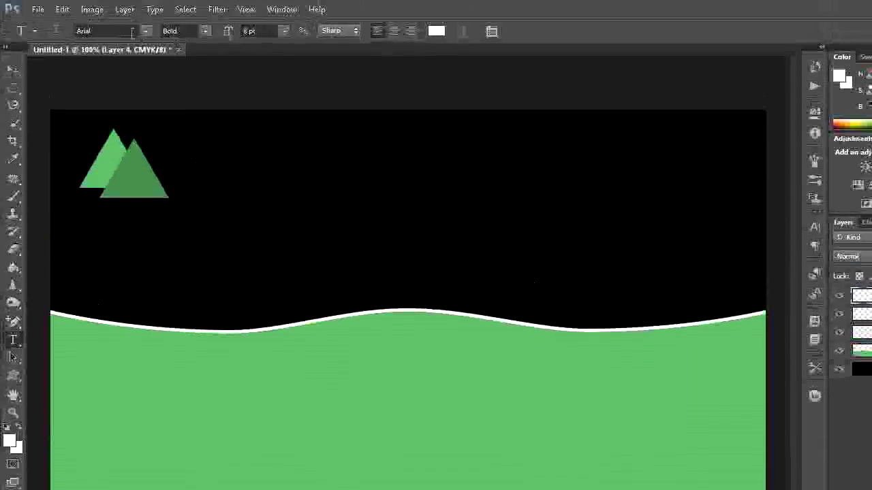
pyautogui.click(147, 29)
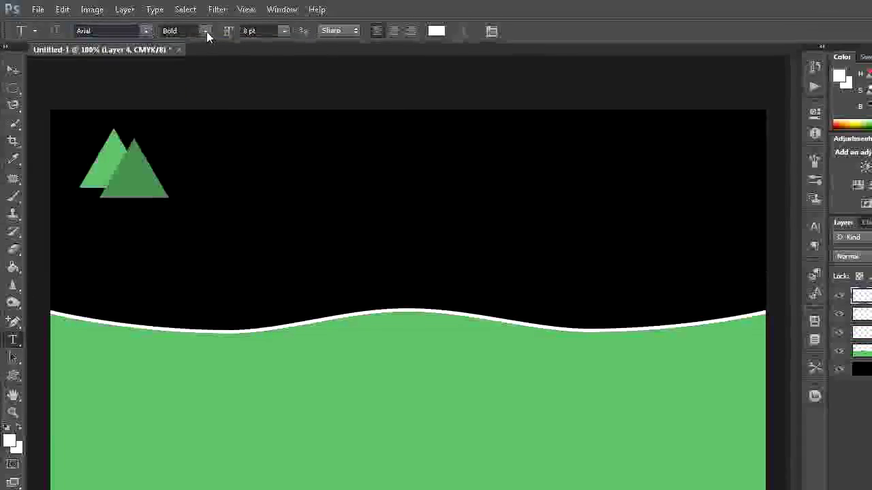
pyautogui.click(285, 31)
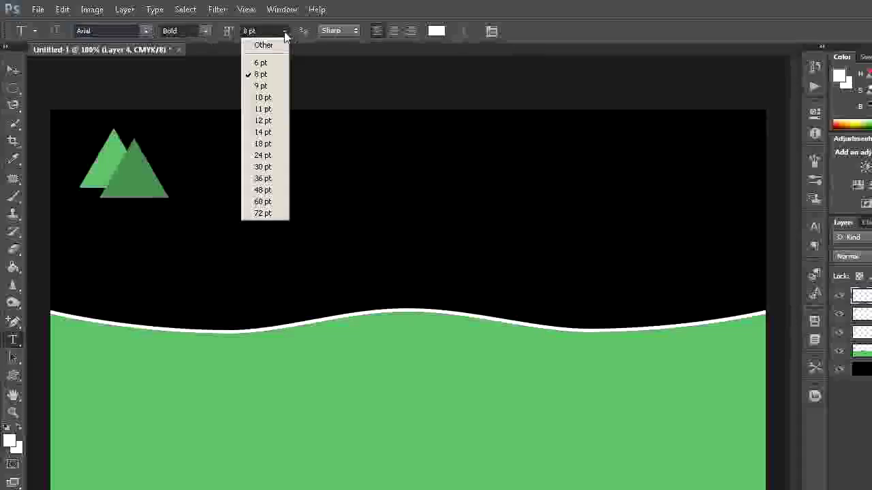
pyautogui.click(268, 98)
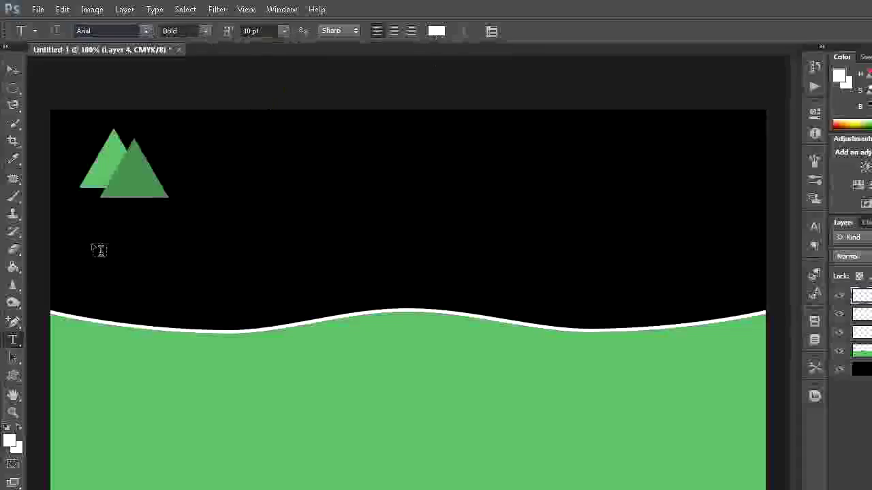
# Type COMPANY NAME below the logo and nudge it slightly lower.
pyautogui.click(80, 233)
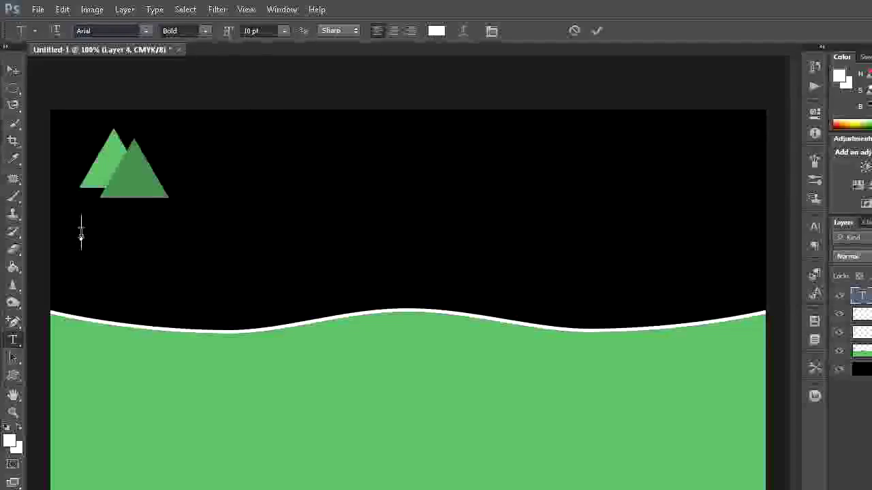
pyautogui.write('COMPANY N')
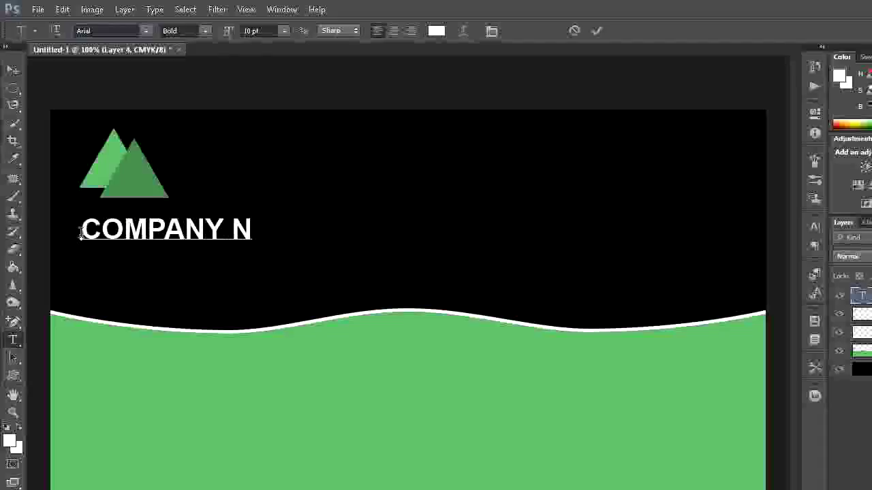
pyautogui.write('AME')
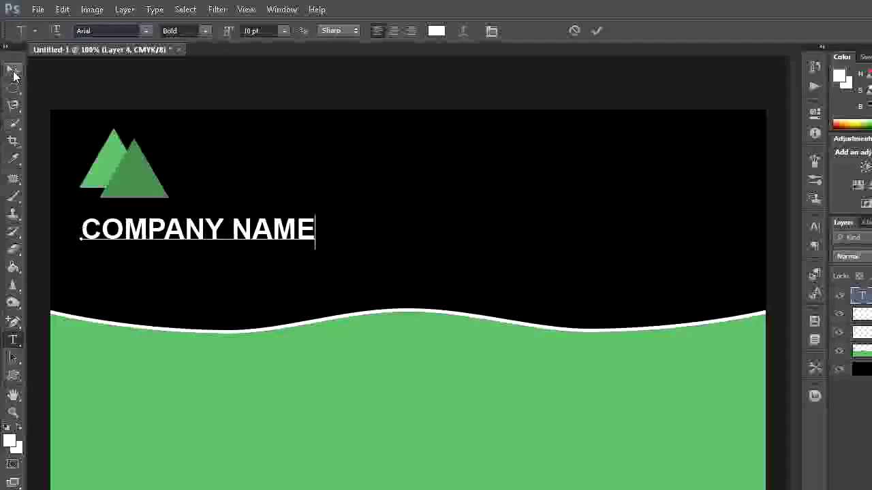
pyautogui.click(13, 72)
pyautogui.moveTo(202, 244); pyautogui.dragTo(203, 259)
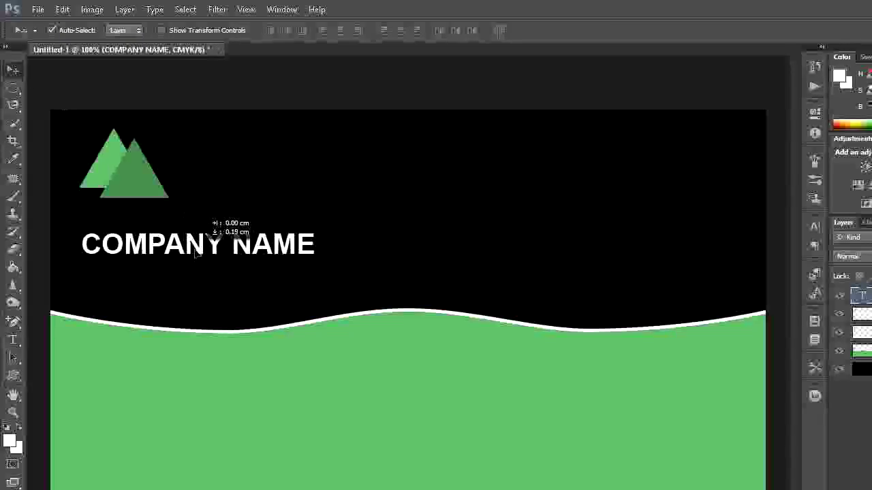
pyautogui.press('m')
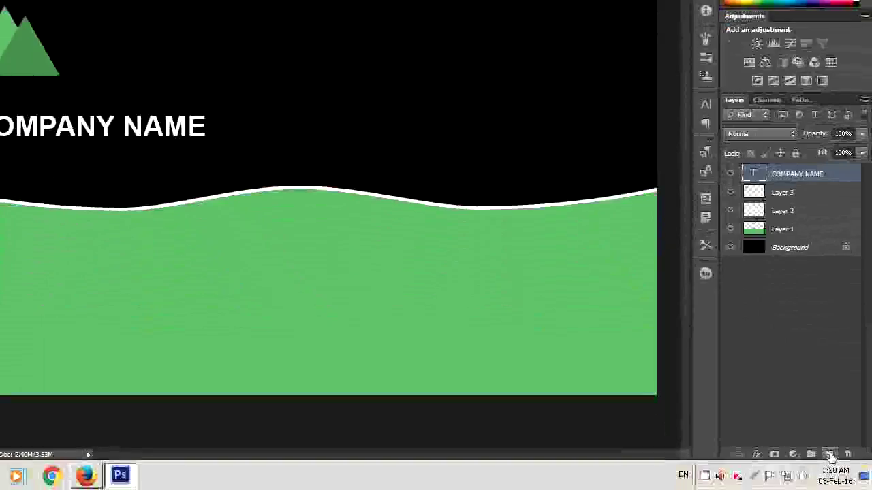
# Add another empty layer above the COMPANY NAME text.
pyautogui.click(829, 454)
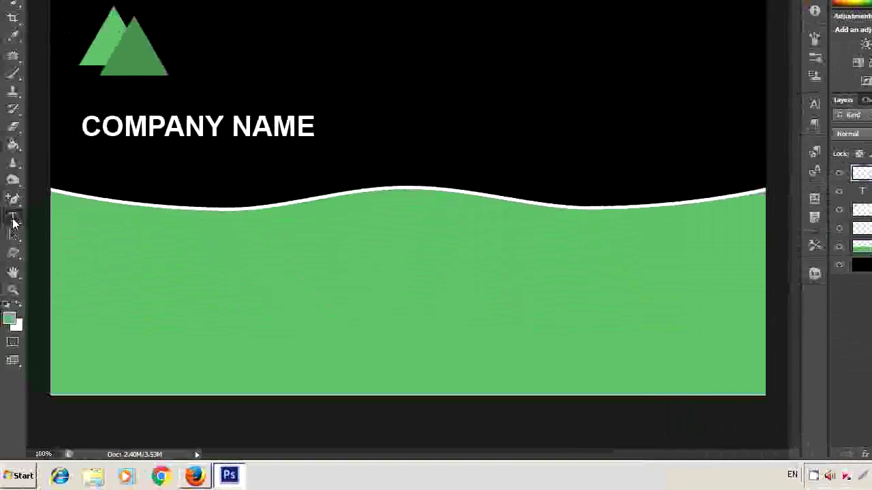
pyautogui.click(13, 219)
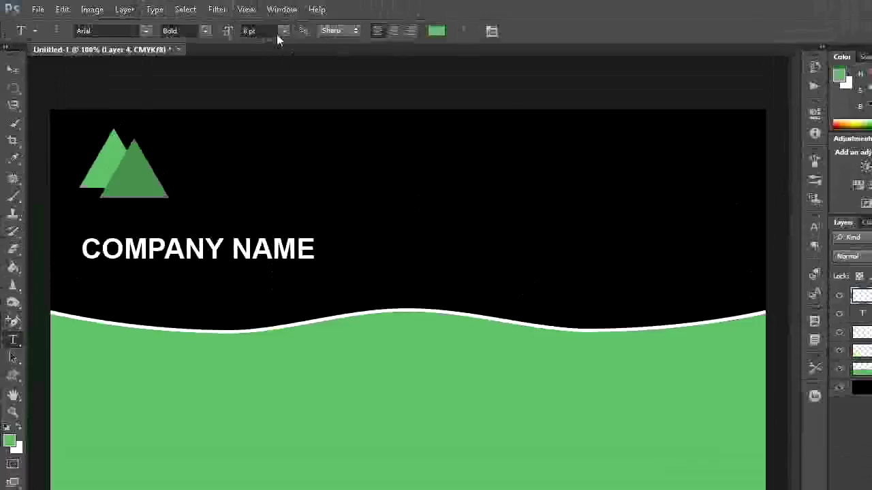
pyautogui.click(284, 30)
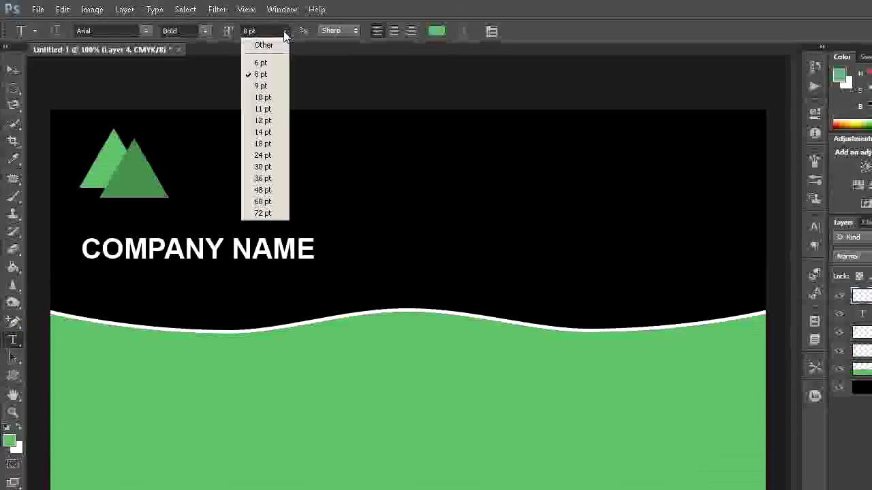
# Type Full Name in 8 pt green text at the card's top right.
pyautogui.click(266, 78)
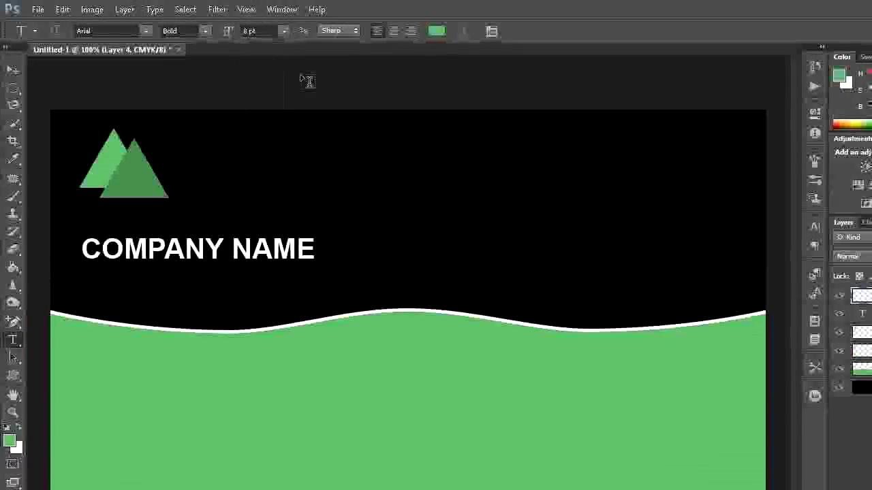
pyautogui.click(437, 32)
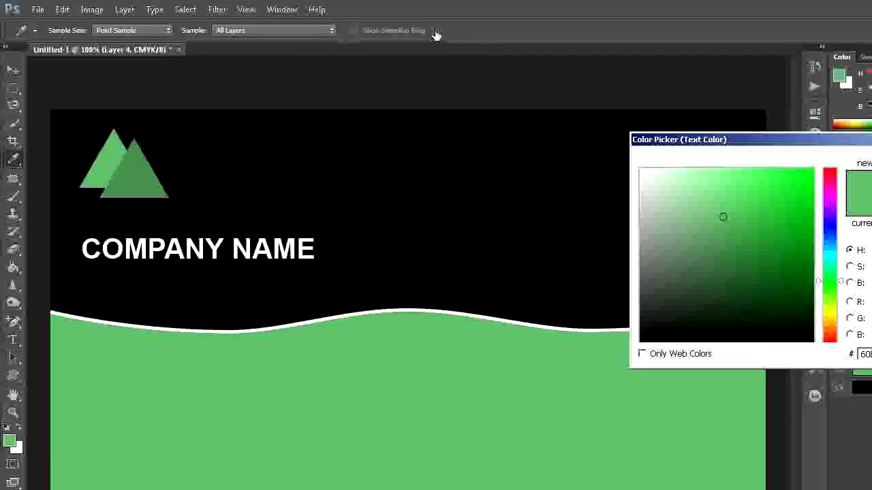
pyautogui.click(830, 162)
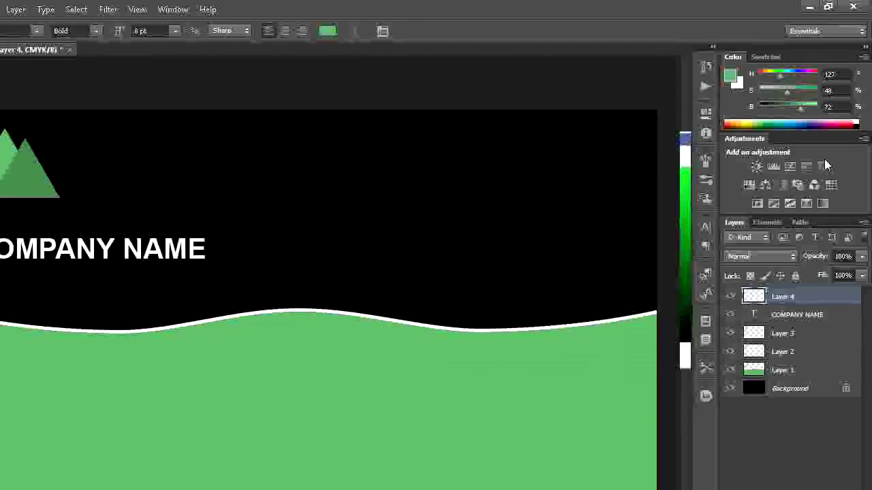
pyautogui.click(460, 153)
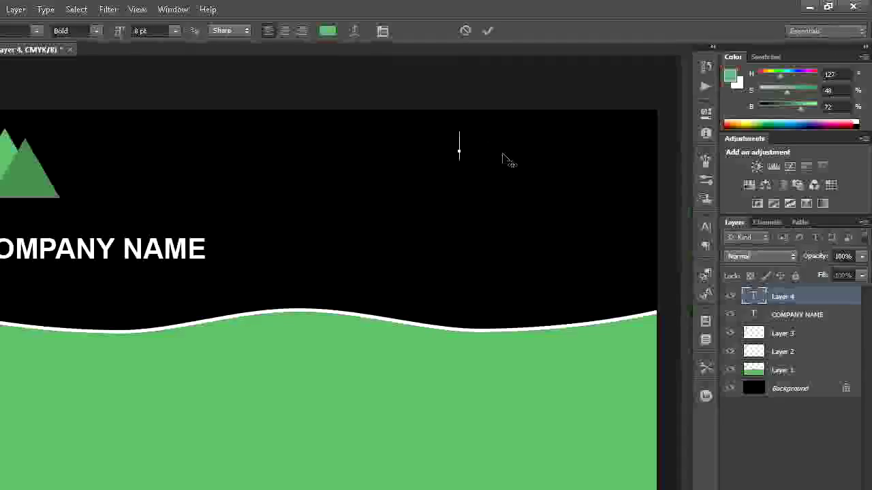
pyautogui.write('Full')
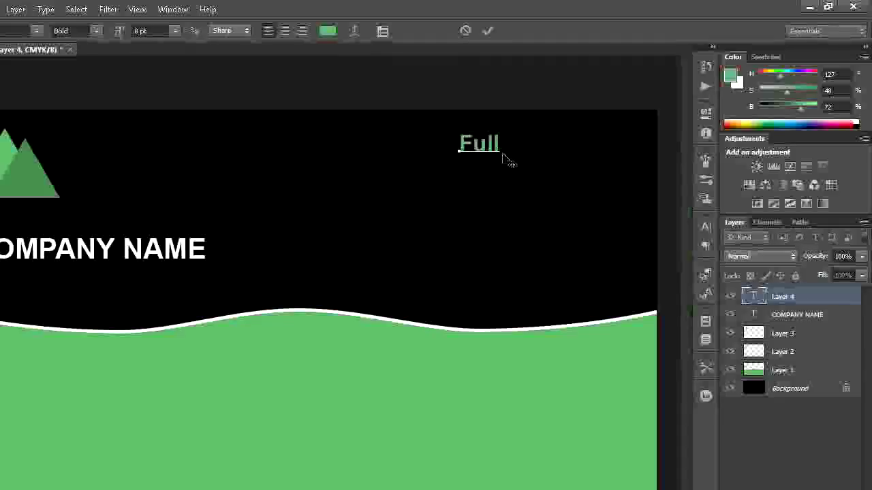
pyautogui.write(' Name')
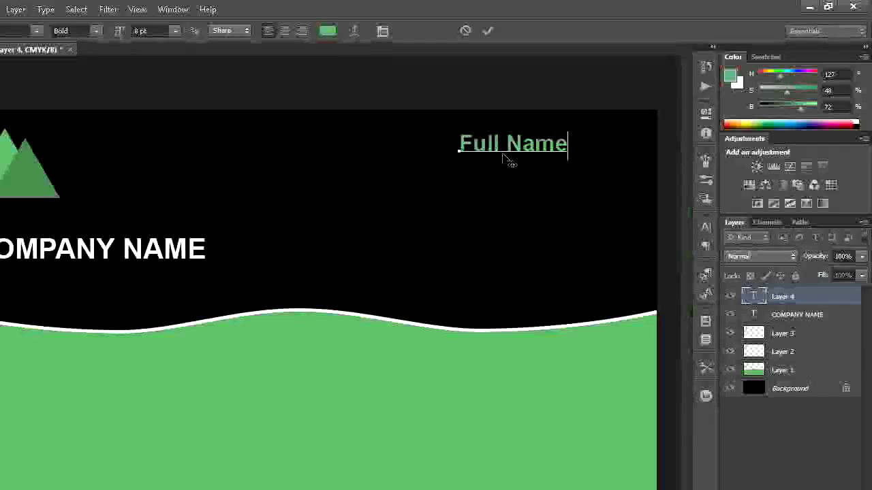
pyautogui.press('Return')
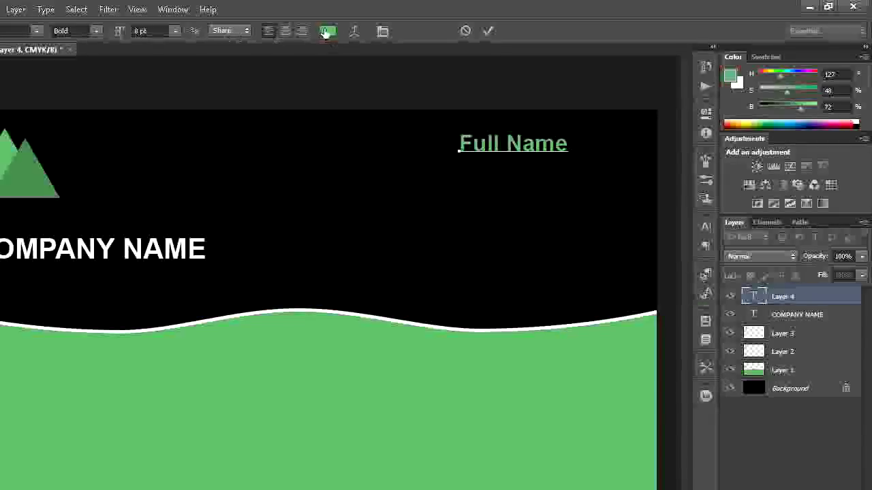
# Add a near-white Job Title line beneath it, then add a new empty layer.
pyautogui.click(327, 31)
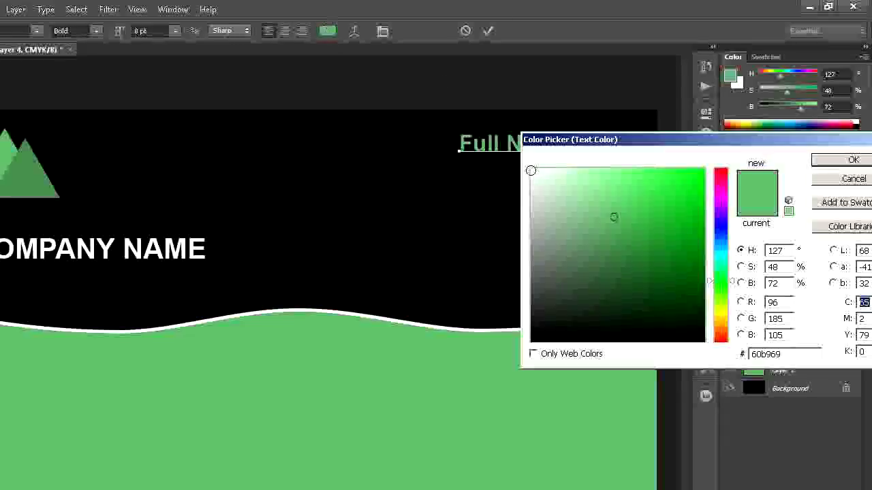
pyautogui.click(531, 170)
pyautogui.click(852, 160)
pyautogui.write('Job Title')
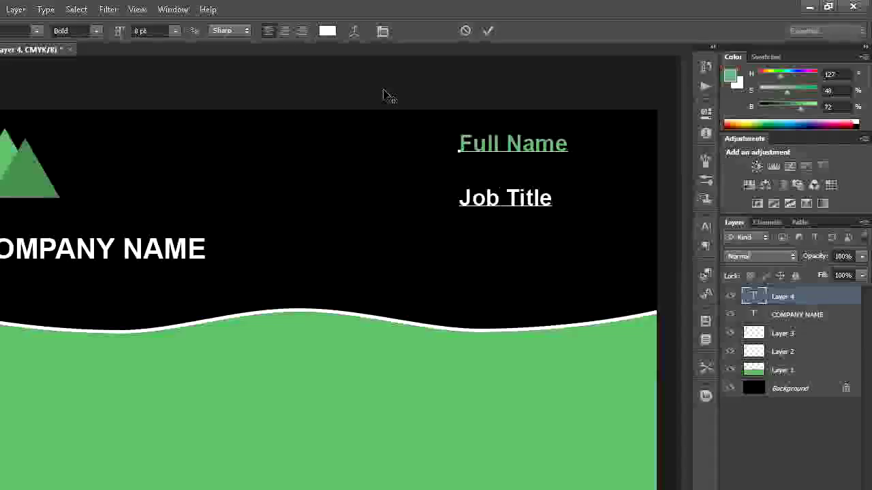
pyautogui.press('Left')
pyautogui.press('Left')
pyautogui.press('Left')
pyautogui.press('Left')
pyautogui.press('Left')
pyautogui.press('Left')
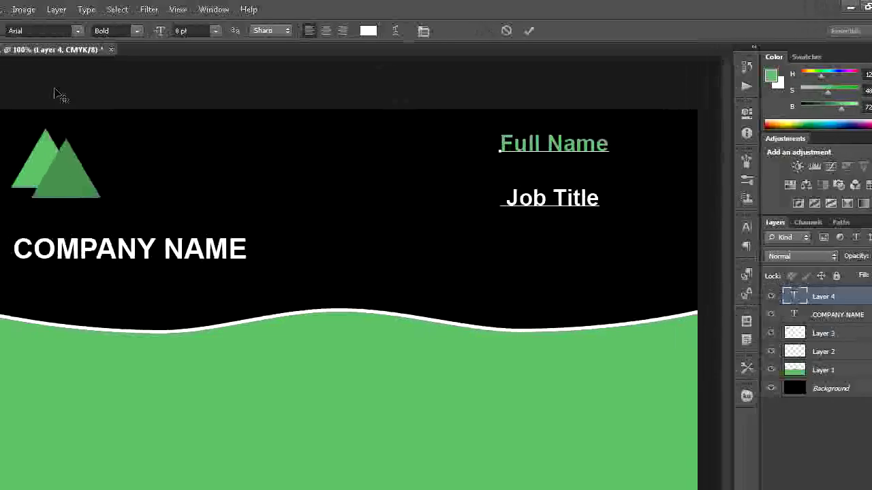
pyautogui.click(15, 70)
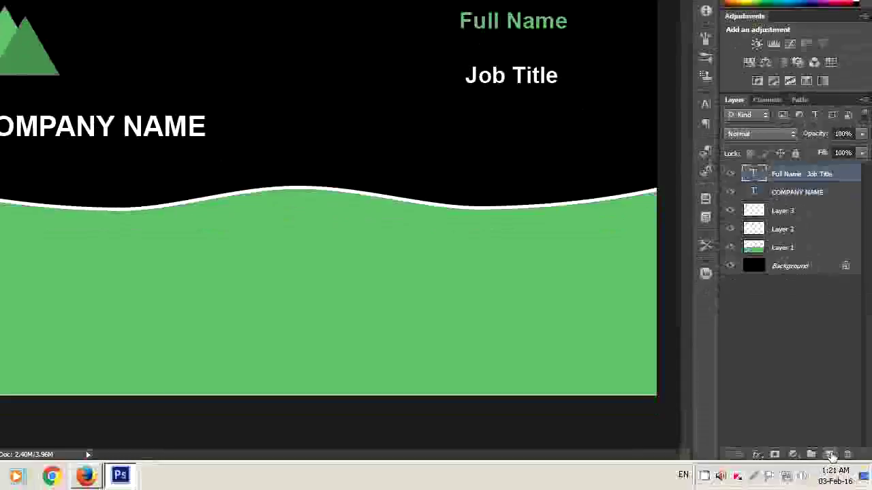
pyautogui.click(830, 455)
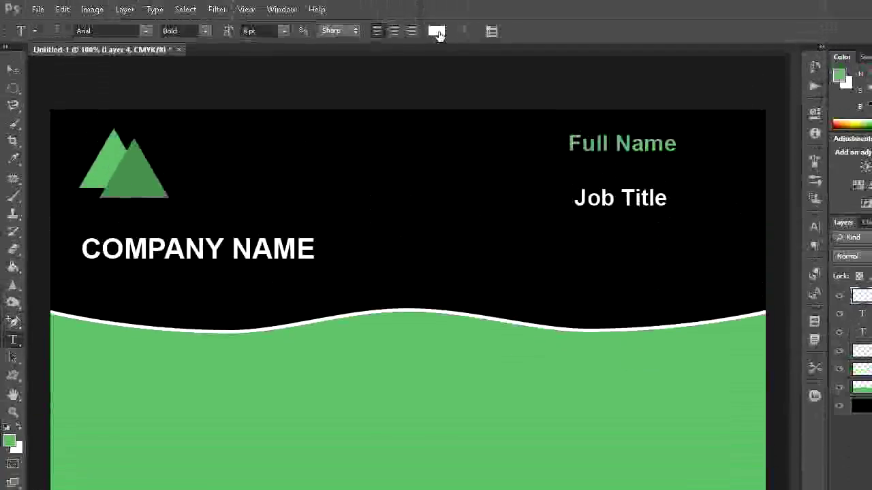
# Set the text colour to black.
pyautogui.click(436, 32)
pyautogui.click(436, 197)
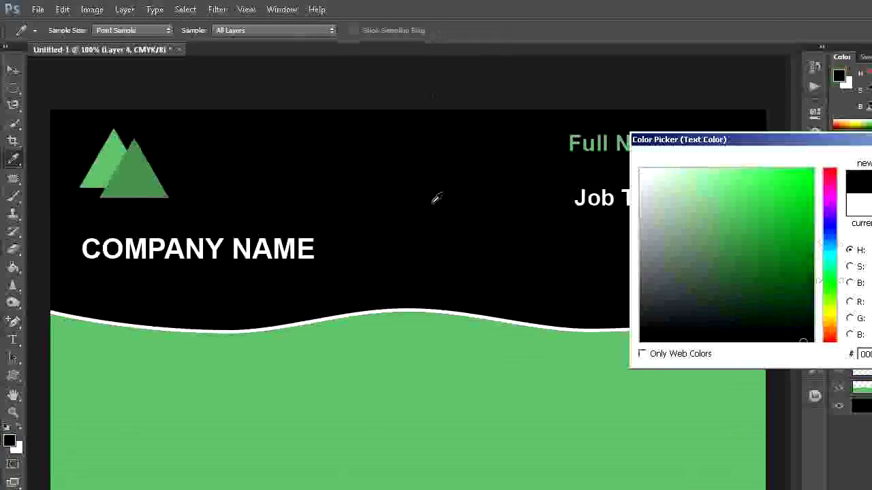
pyautogui.click(860, 168)
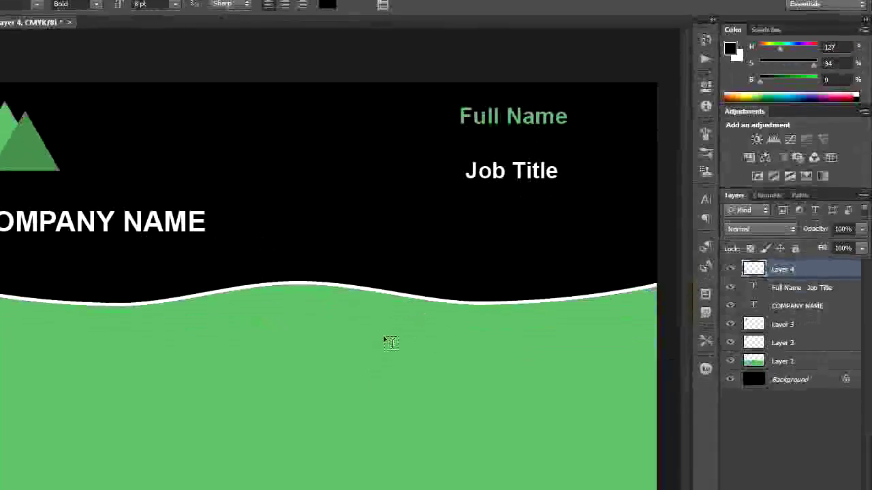
# Type Phone, Fax, Email and Web lines on the green area, then add a new layer.
pyautogui.click(390, 350)
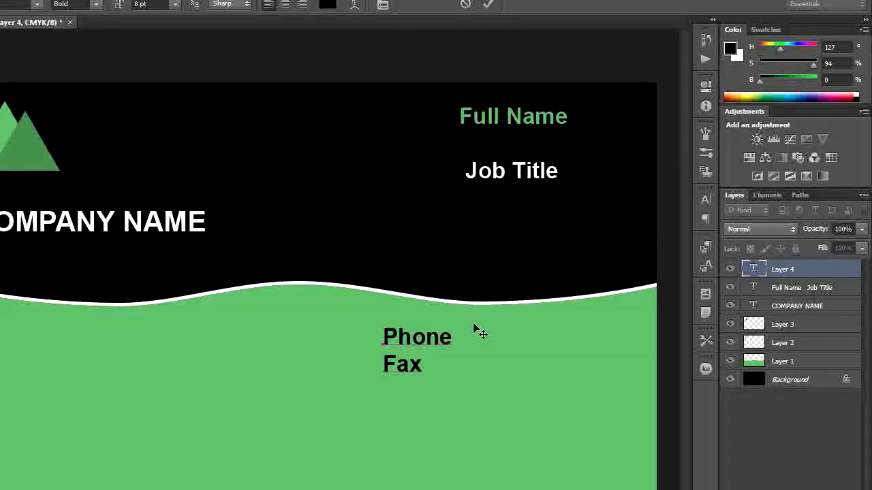
pyautogui.write('Email ')
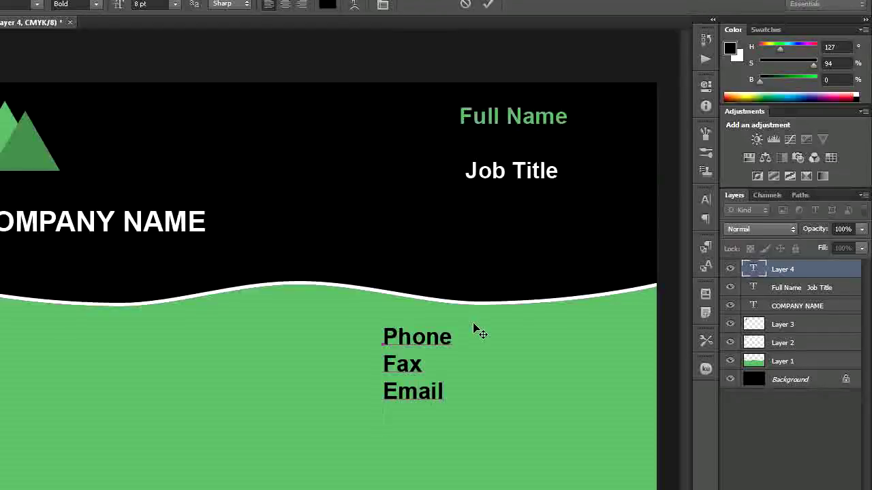
pyautogui.write('Web')
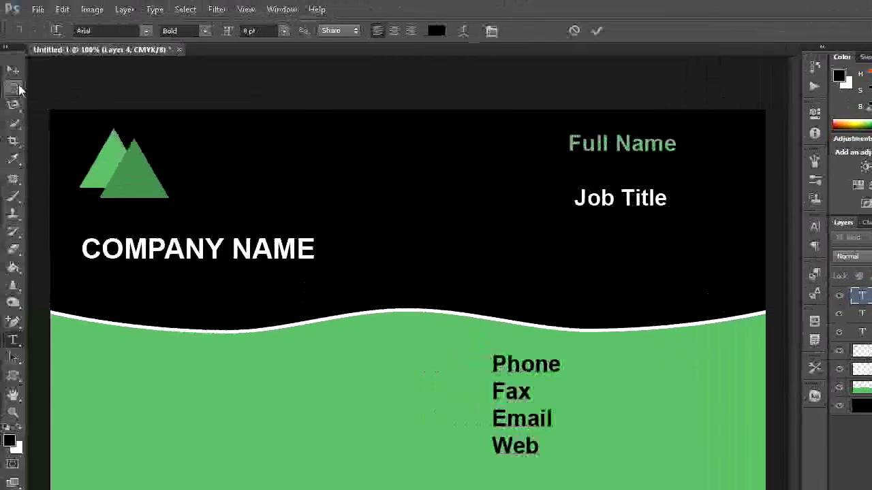
pyautogui.click(19, 89)
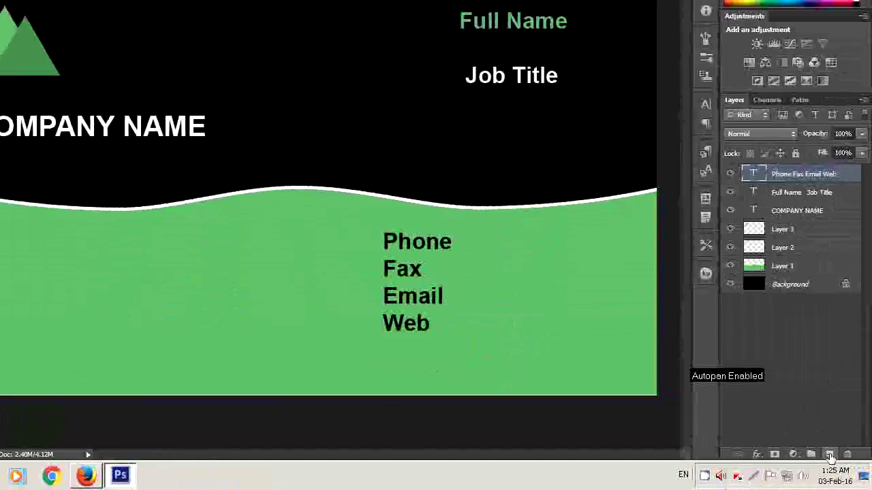
pyautogui.click(830, 454)
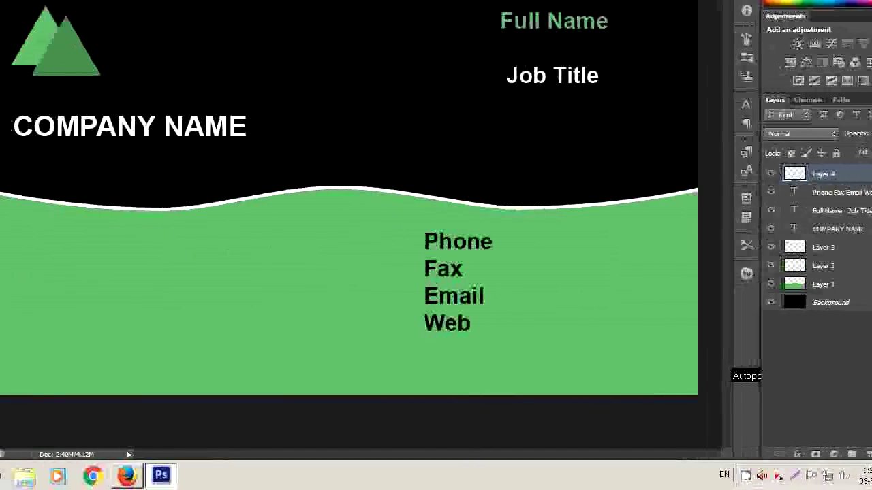
# Draw a starburst custom shape path in the lower-left green area.
pyautogui.rightClick(13, 253)
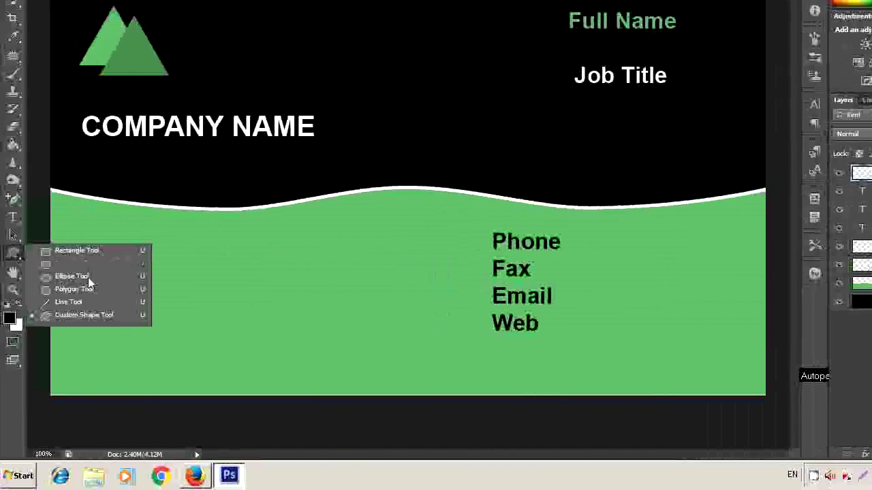
pyautogui.click(97, 317)
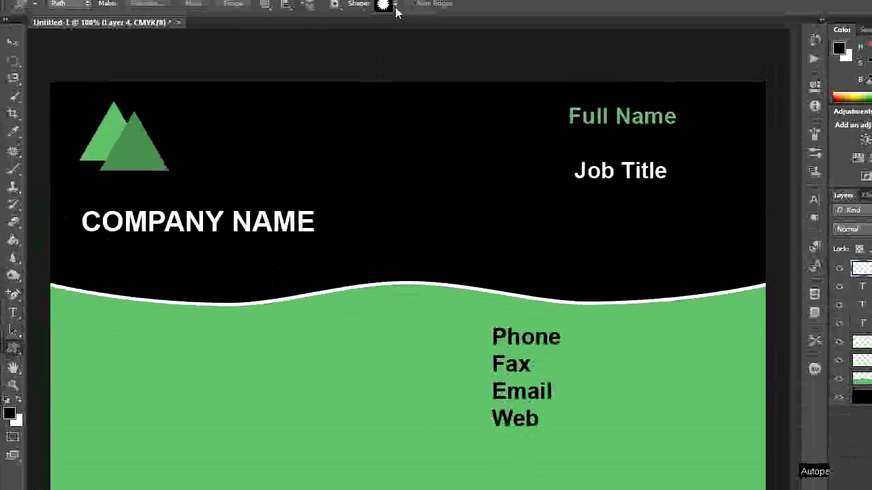
pyautogui.click(394, 31)
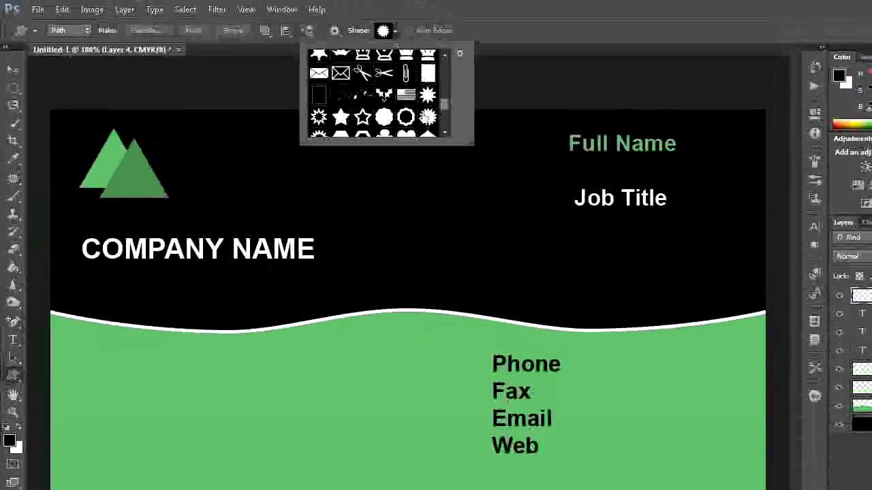
pyautogui.click(428, 98)
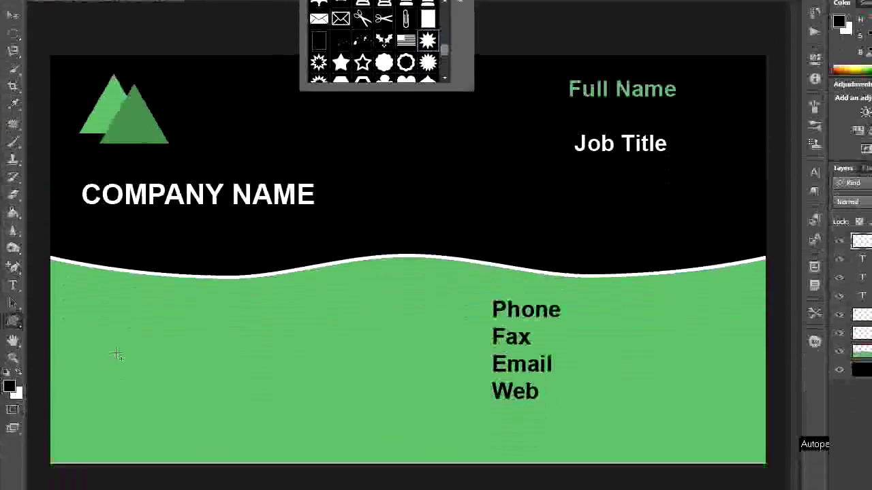
pyautogui.moveTo(118, 353); pyautogui.dragTo(165, 366)
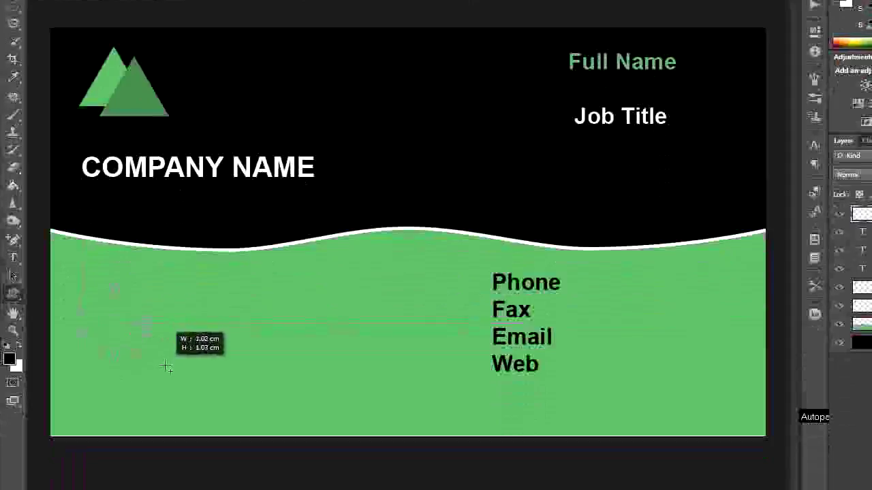
pyautogui.moveTo(165, 366); pyautogui.dragTo(166, 368)
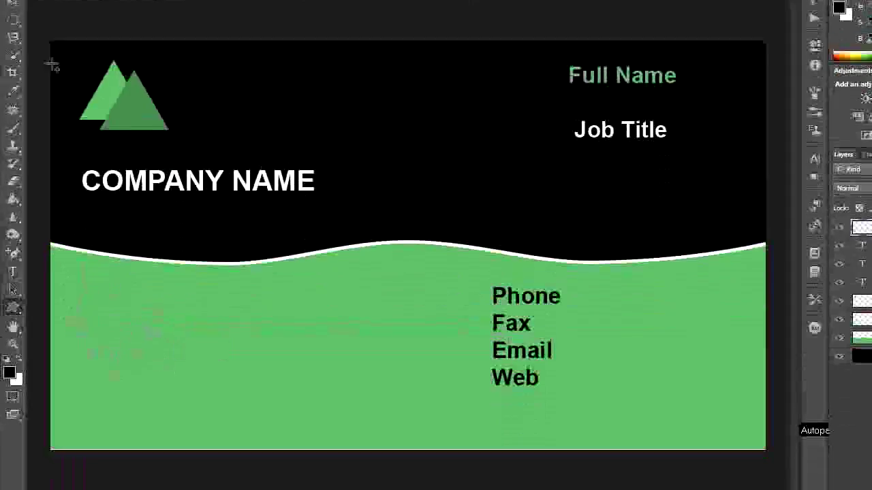
# Free Transform the star path to shift it into place and apply it.
pyautogui.click(62, 10)
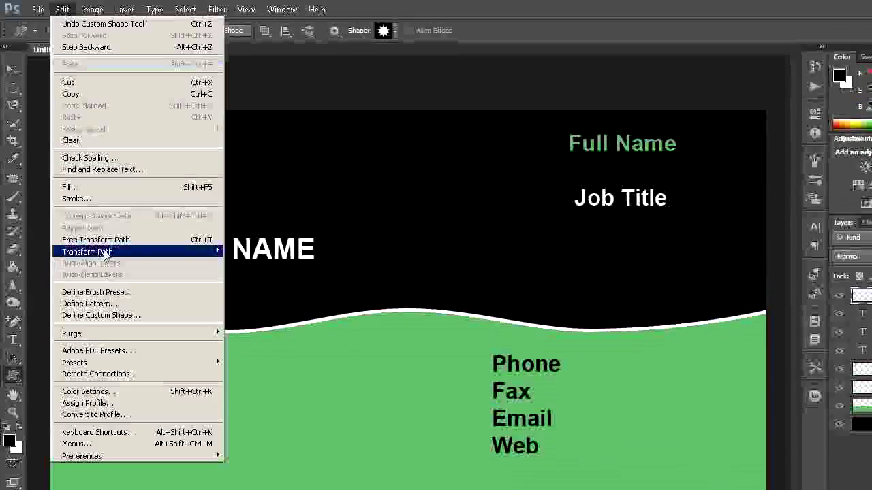
pyautogui.click(107, 239)
pyautogui.moveTo(119, 358); pyautogui.dragTo(150, 357)
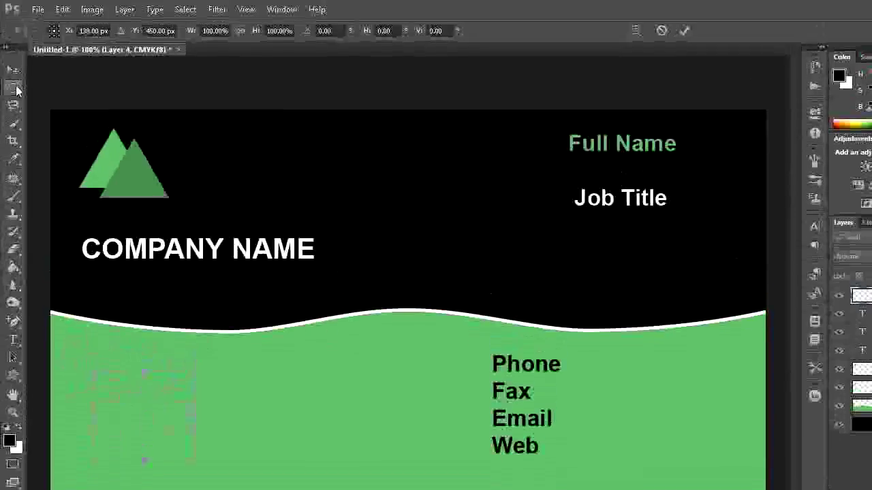
pyautogui.click(15, 64)
pyautogui.click(470, 224)
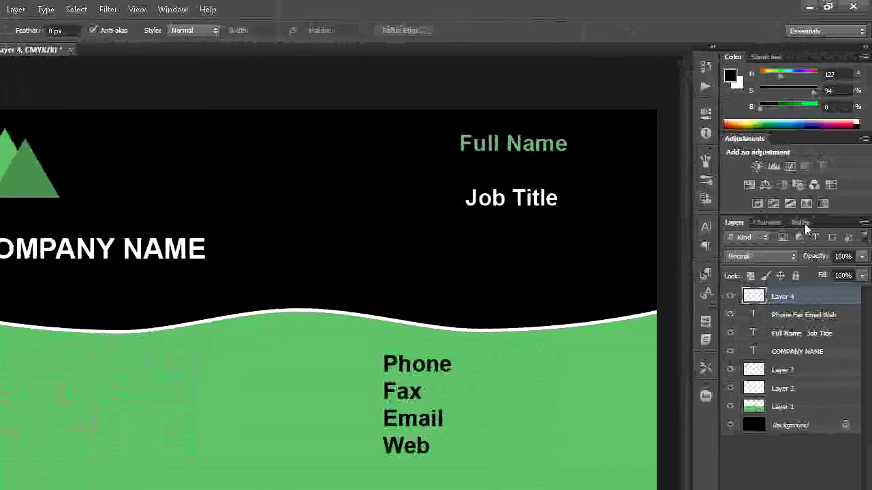
# Load the star Work Path as a selection and fill it with black.
pyautogui.click(805, 223)
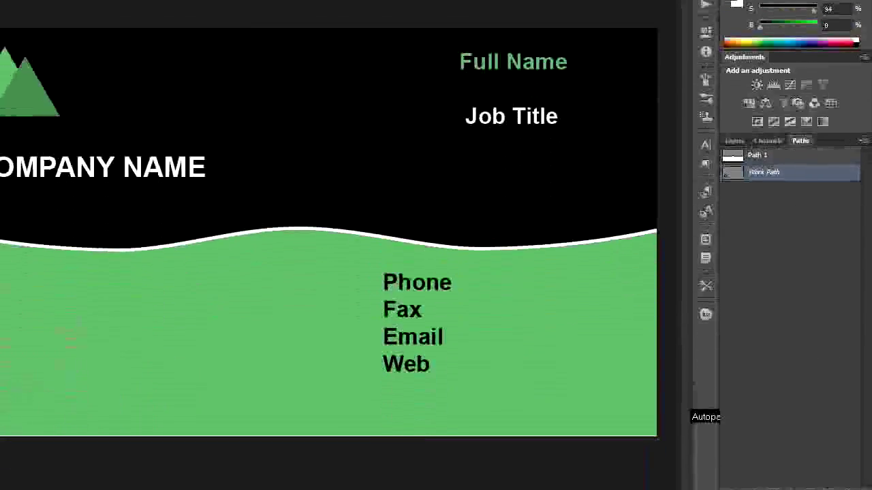
pyautogui.click(775, 455)
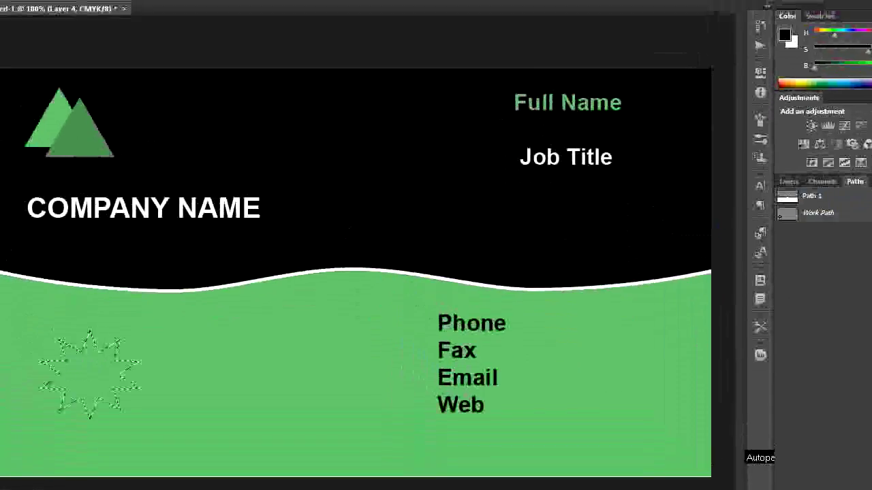
pyautogui.click(52, 9)
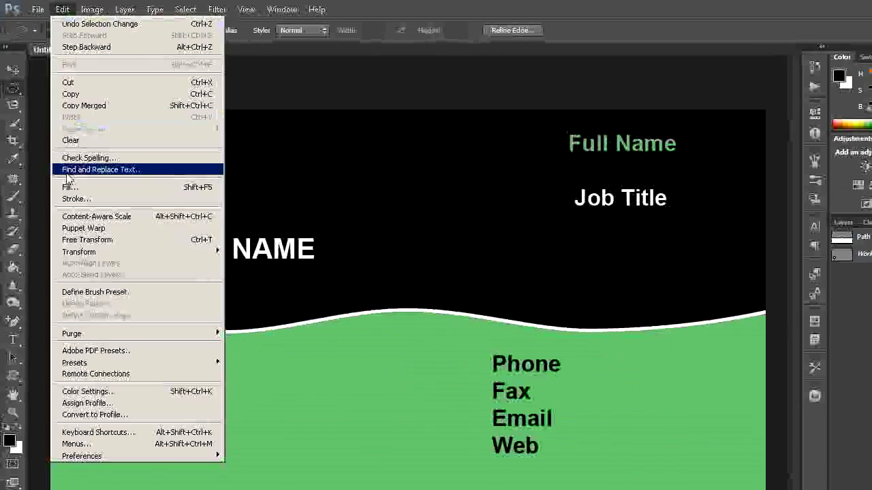
pyautogui.click(56, 187)
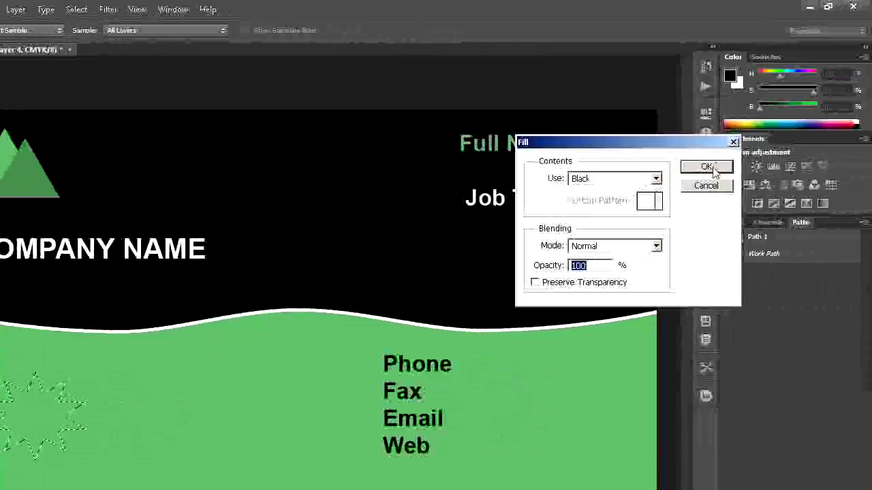
pyautogui.click(707, 166)
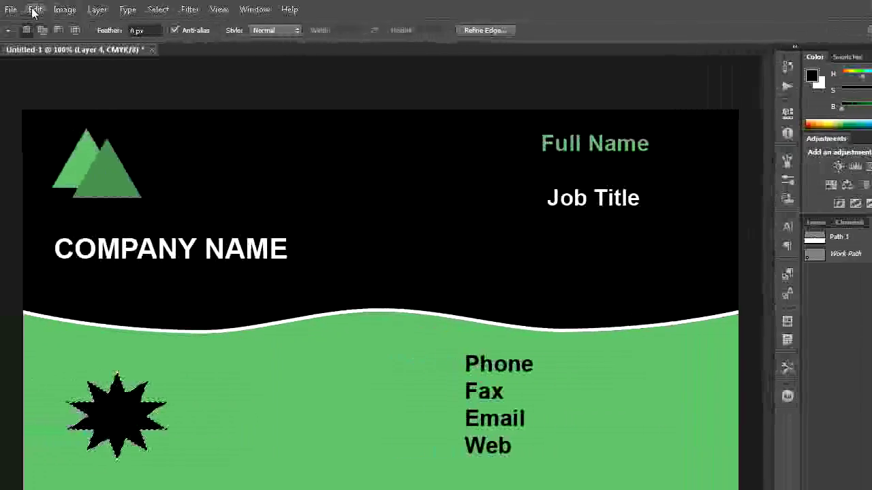
pyautogui.click(61, 9)
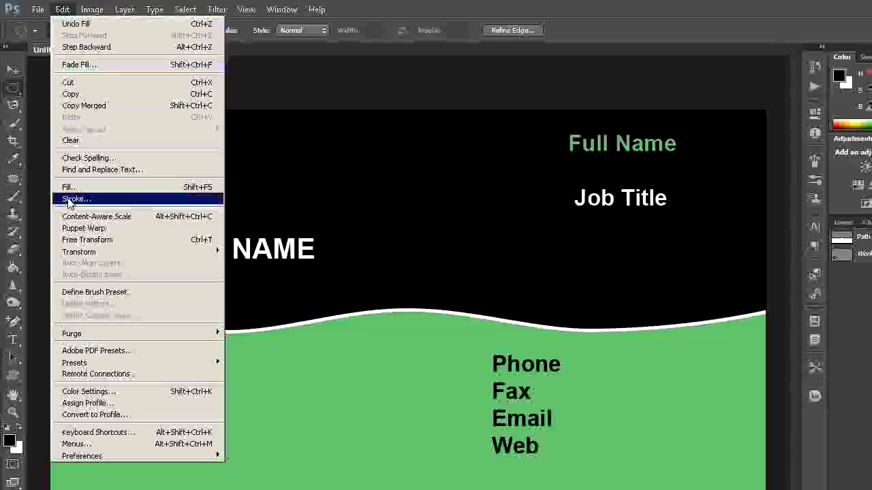
# Stroke the star with a 3 px white outline, then deselect.
pyautogui.click(76, 199)
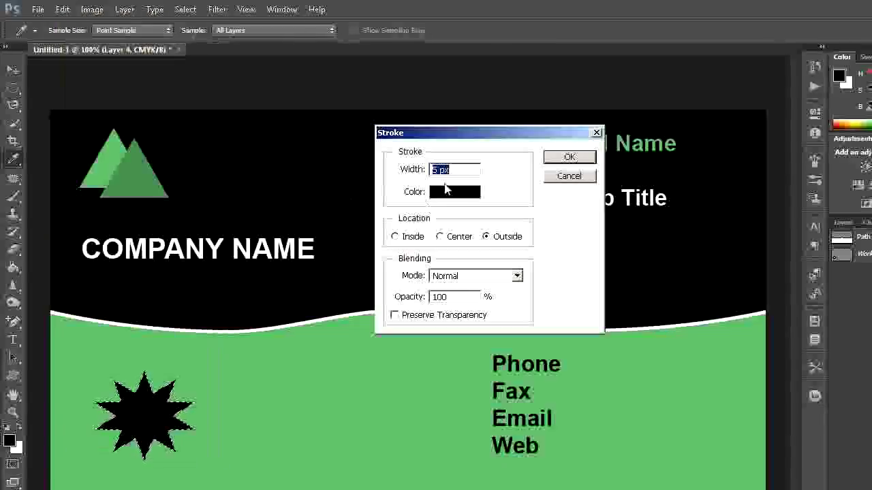
pyautogui.press('BackSpace')
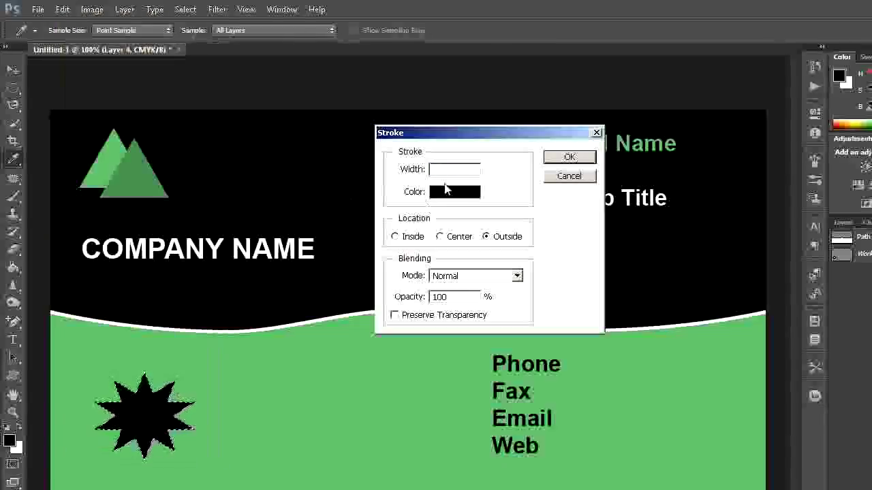
pyautogui.write('3')
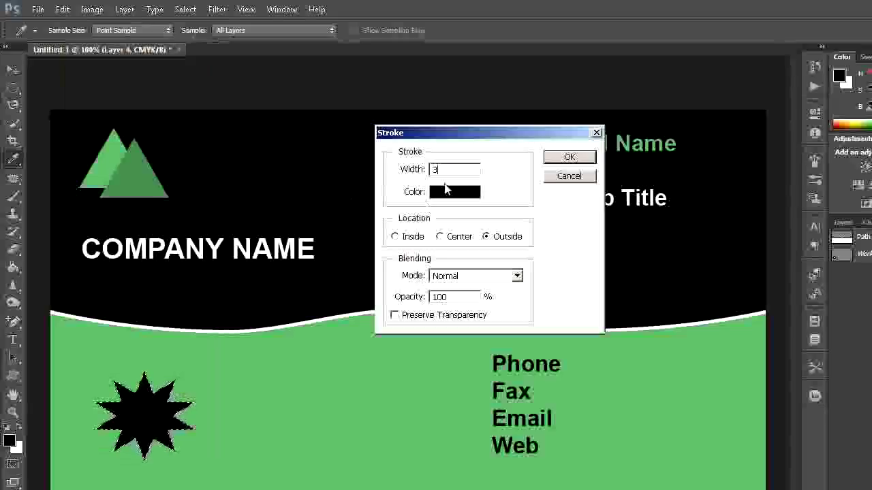
pyautogui.click(443, 192)
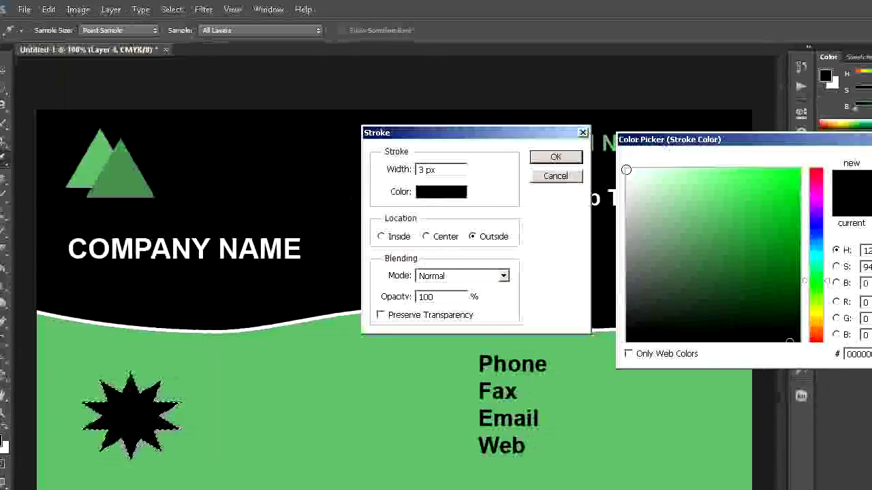
pyautogui.click(626, 169)
pyautogui.press('Return')
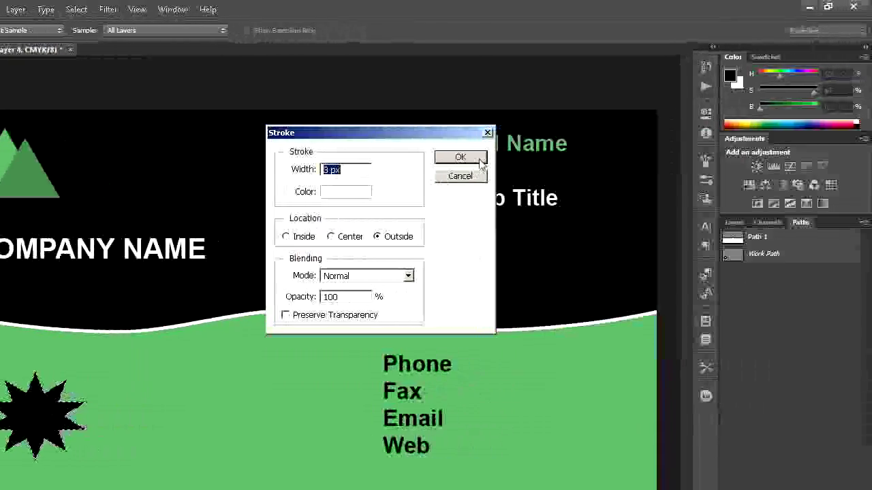
pyautogui.click(461, 157)
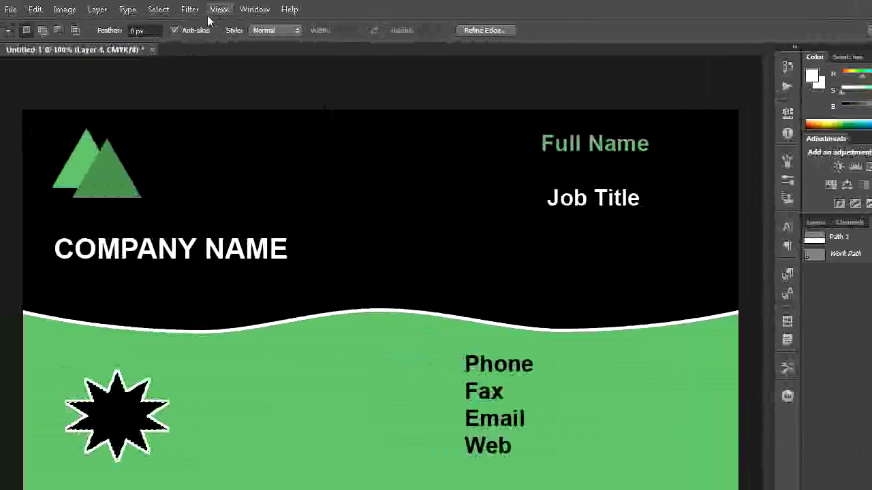
pyautogui.click(186, 9)
pyautogui.click(195, 33)
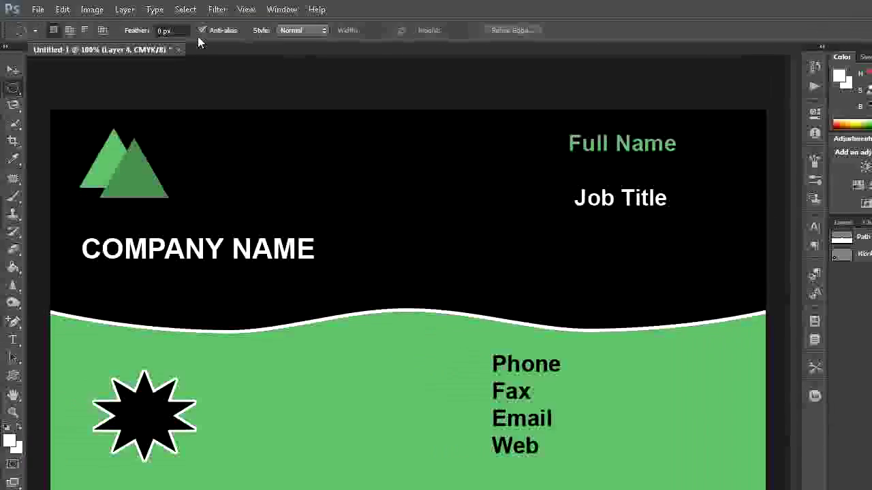
# Select Layers 1 through 4 and merge them into one Background layer.
pyautogui.click(733, 223)
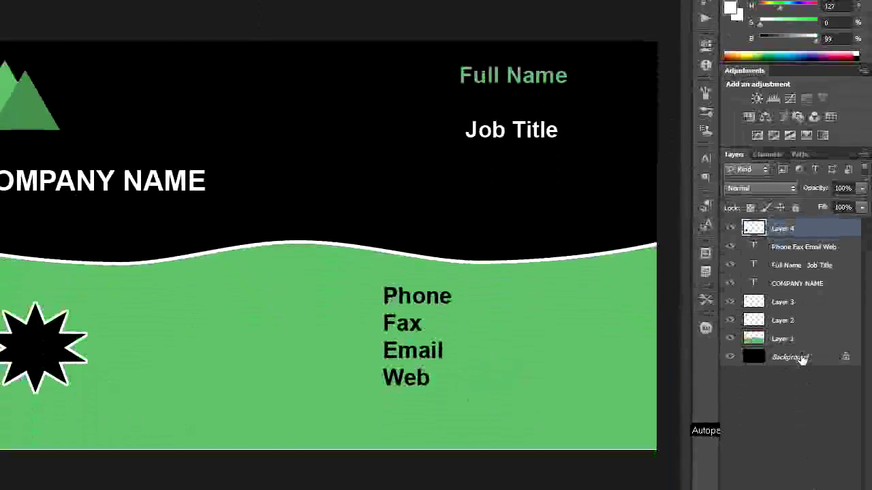
pyautogui.hotkey('ctrl', 'alt', 'a')
pyautogui.rightClick(802, 359)
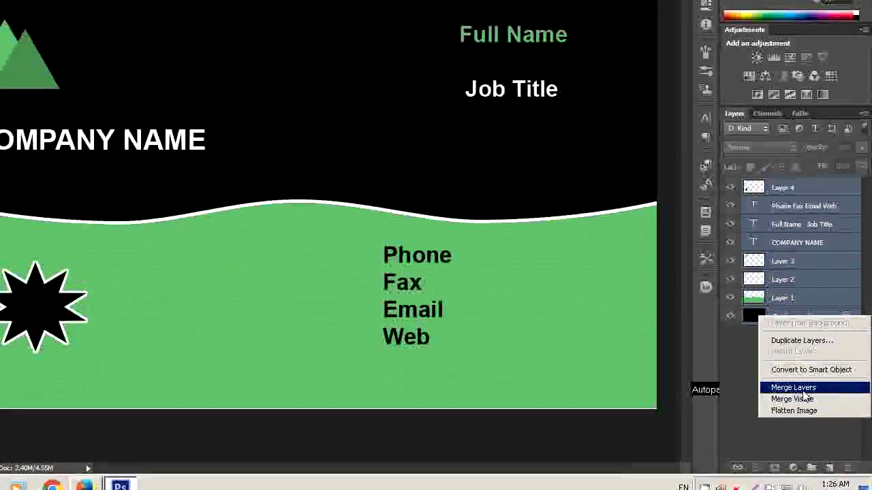
pyautogui.click(801, 375)
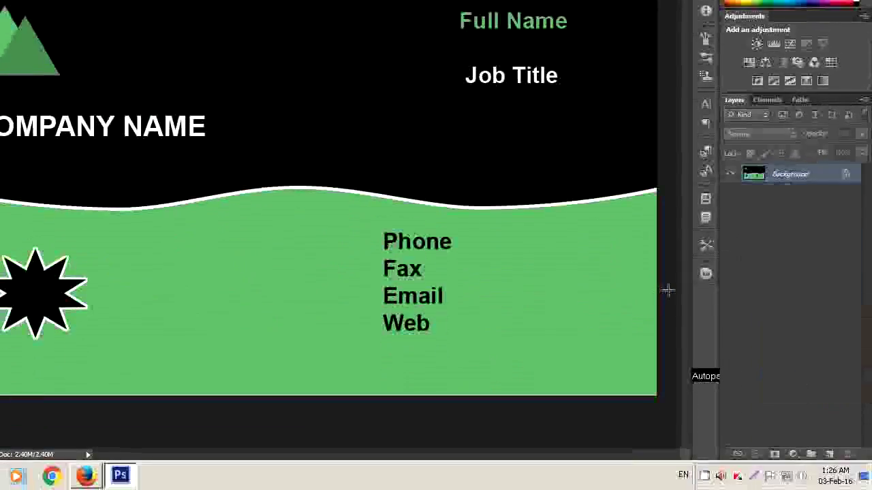